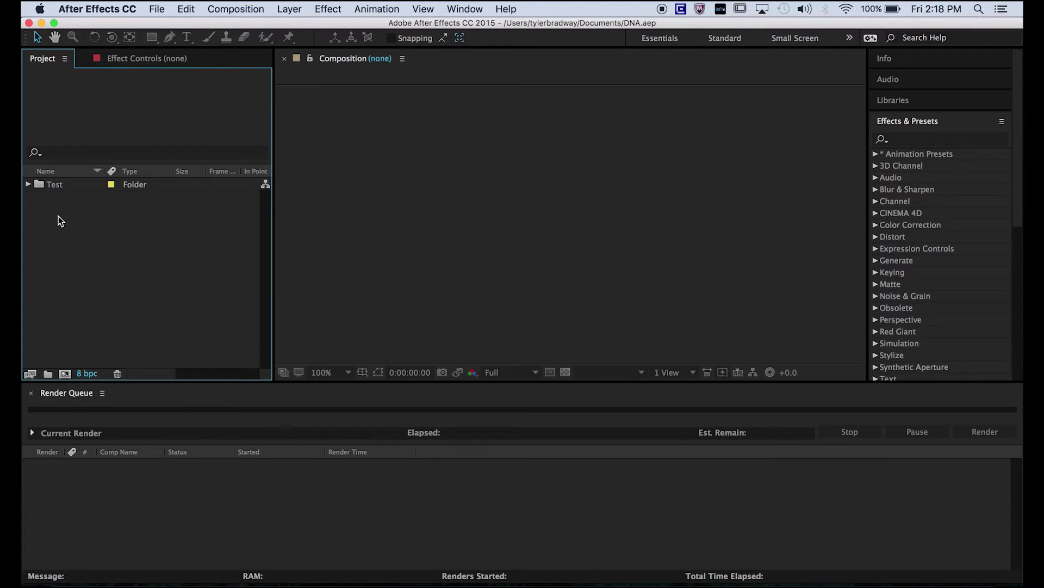
# Expand the Test folder to reveal Strand, the Solids folder and the other composition
pyautogui.click(29, 184)
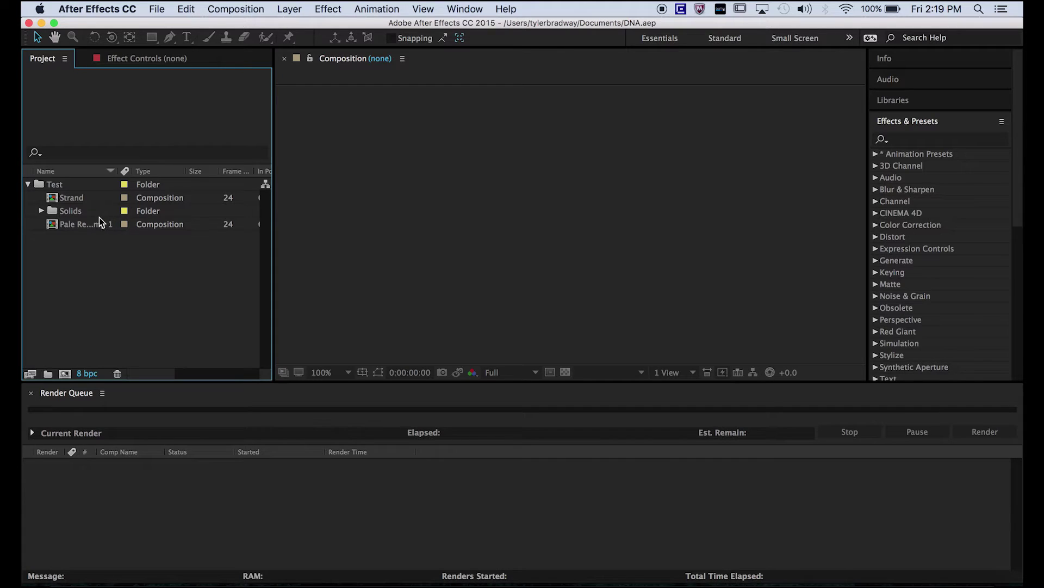
# Play the Strand DNA helix from the start, then close its timeline and collapse Test
pyautogui.doubleClick(70, 197)
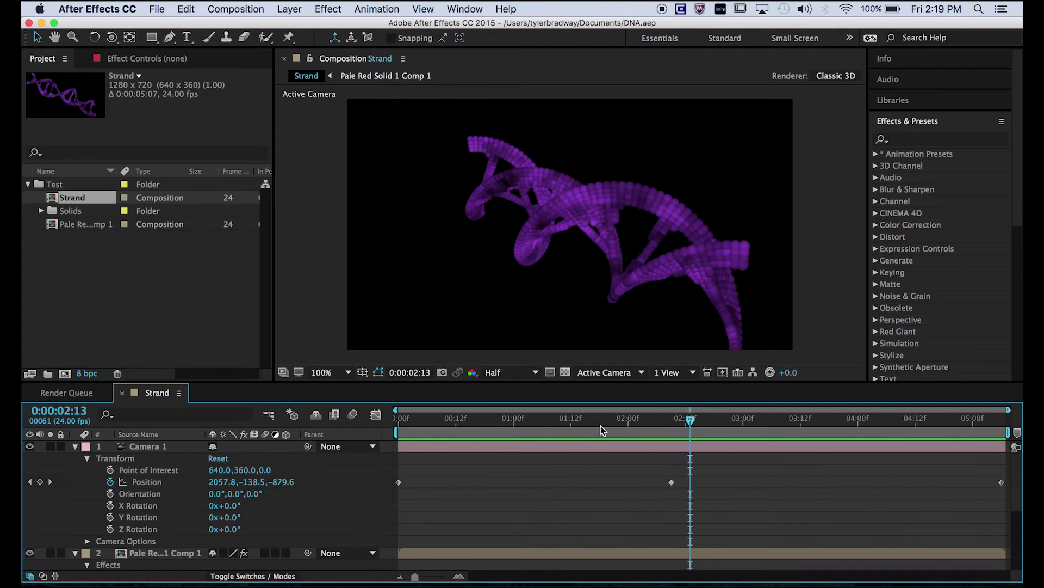
pyautogui.press('Home')
pyautogui.press('space')
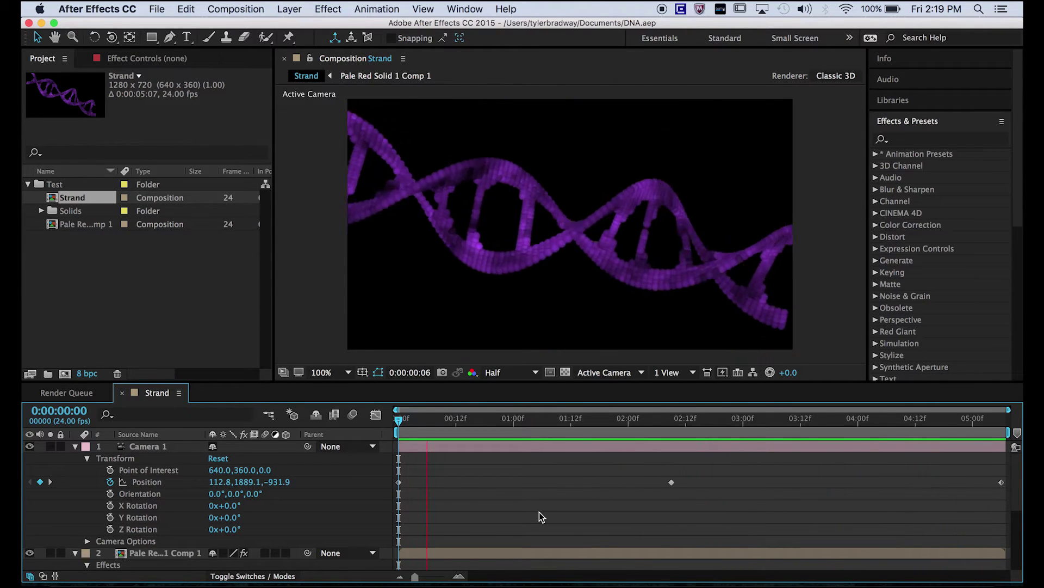
pyautogui.press('super+alt+0')
pyautogui.click(74, 362)
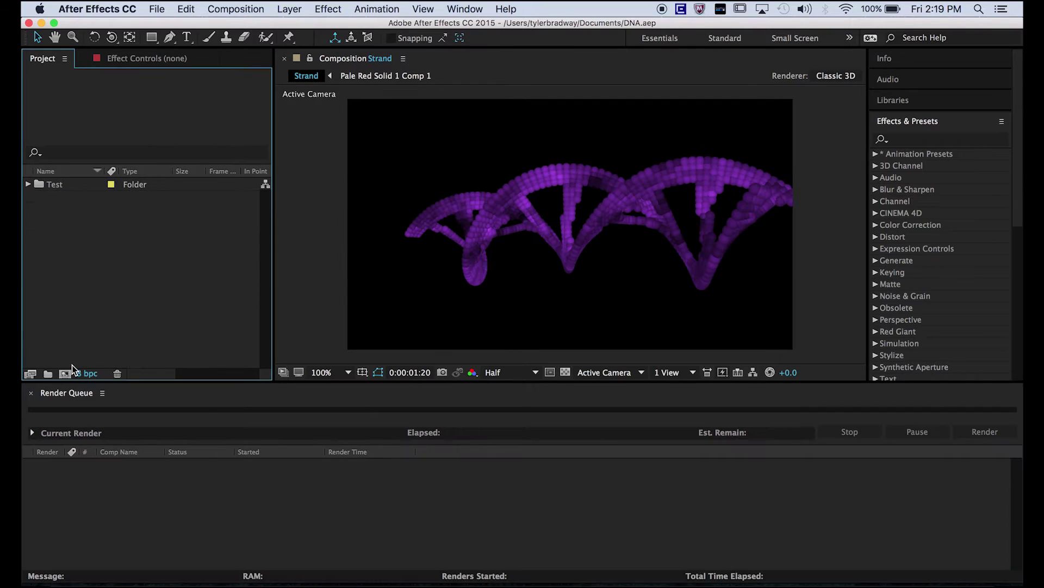
# Create Comp 1 at 1280×720, 24 fps, lasting 0:00:05:07
pyautogui.click(66, 373)
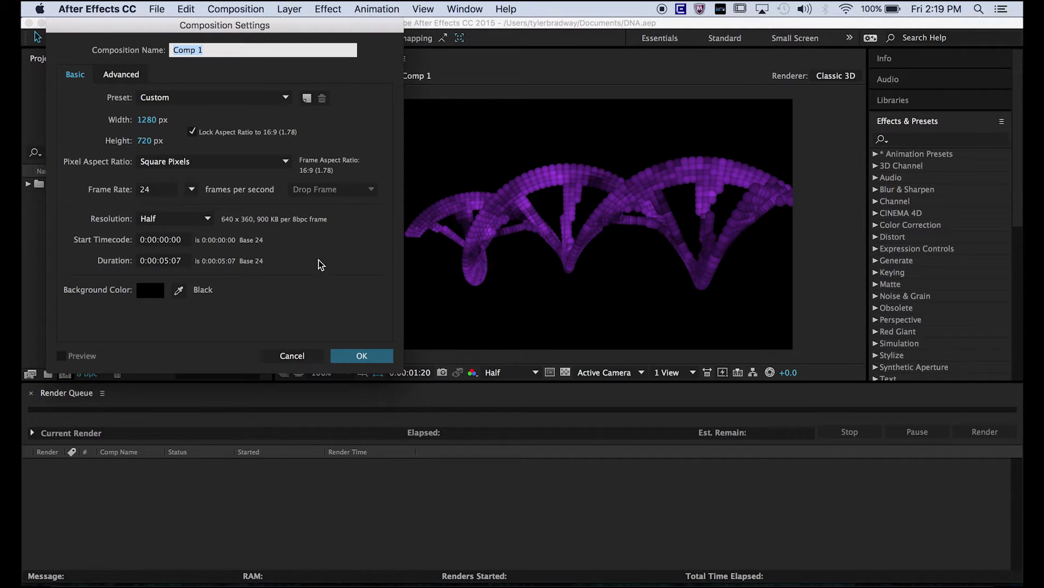
pyautogui.click(361, 355)
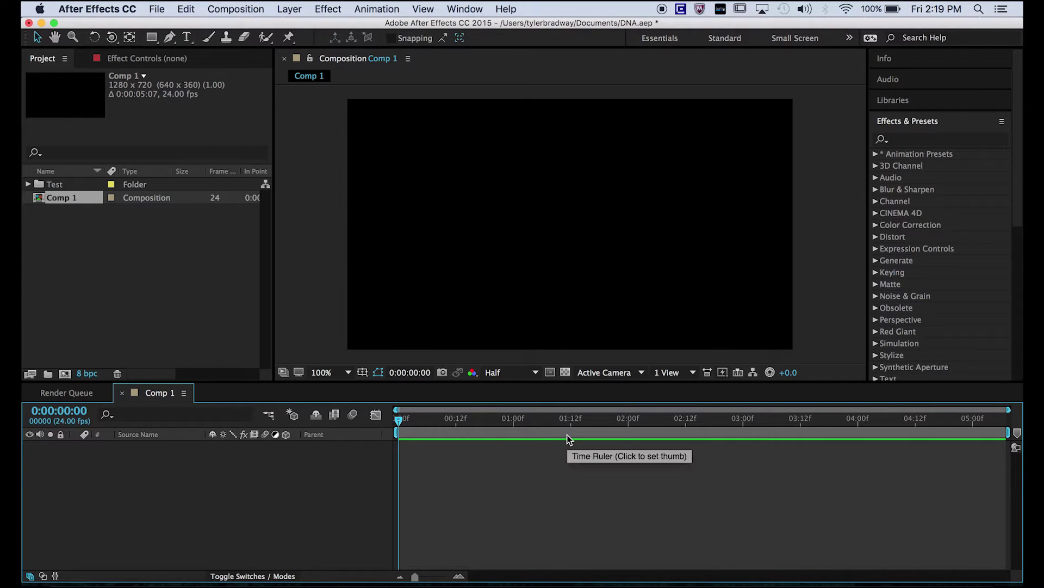
# Add a 1280×1280 medium purple solid, Medium Purple Solid 2, then save the project
pyautogui.press('super+y')
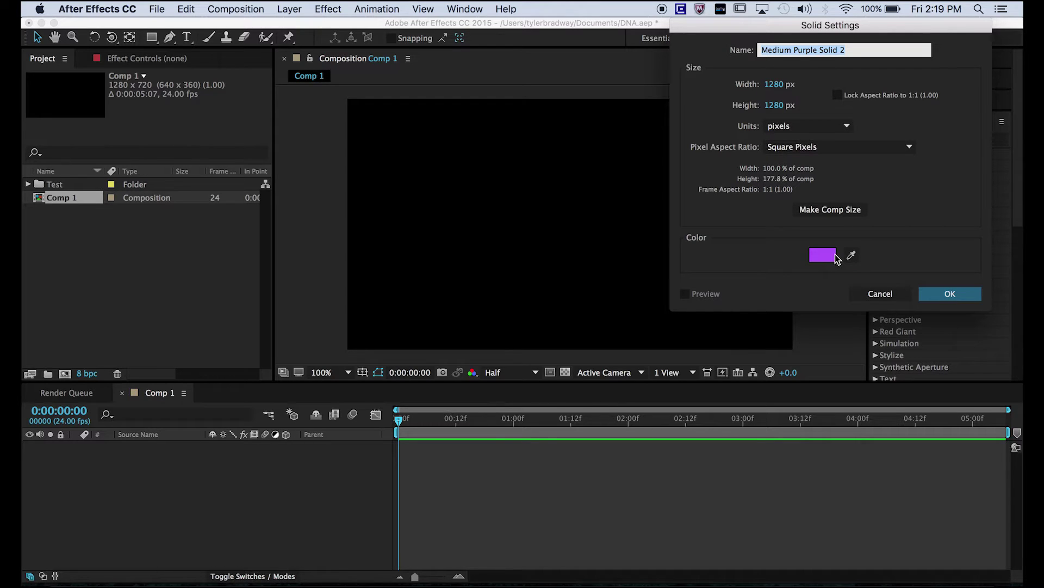
pyautogui.click(951, 294)
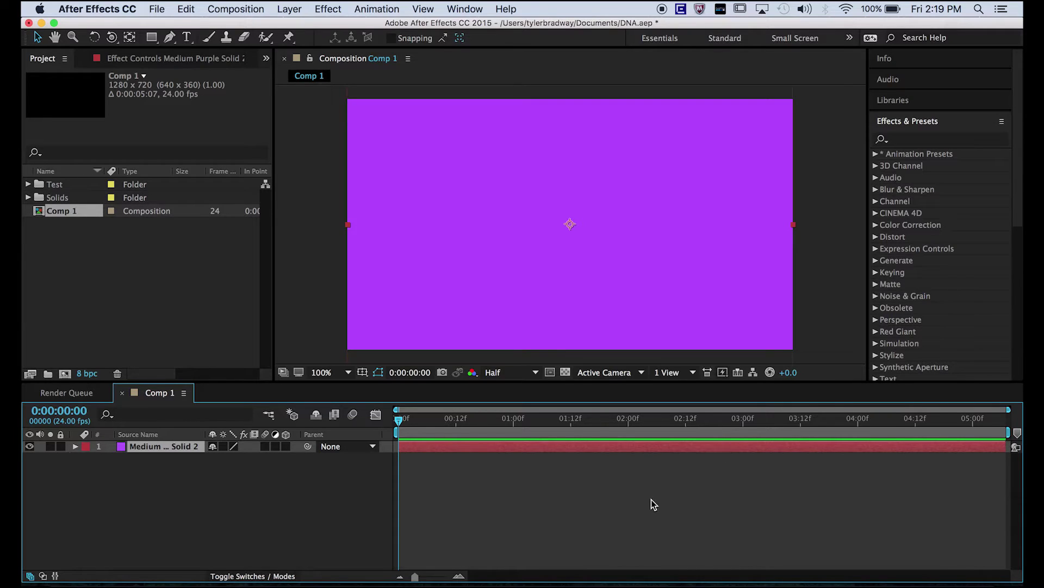
pyautogui.press('super+s')
# Search 'fract' in Effects & Presets and apply Fractal Noise to the purple solid
pyautogui.click(933, 141)
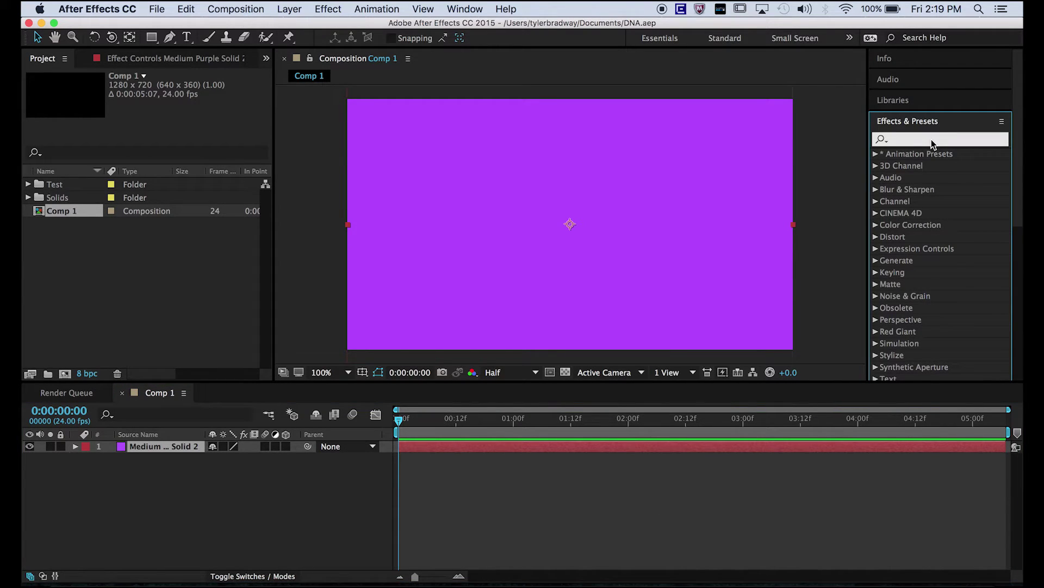
pyautogui.write('fract')
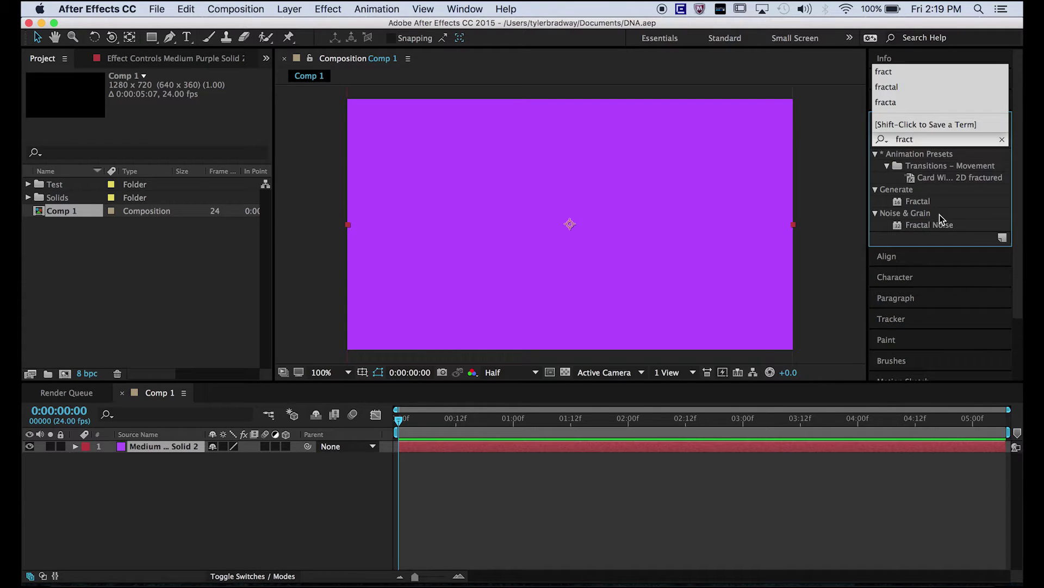
pyautogui.moveTo(939, 222); pyautogui.dragTo(671, 197)
# Set Fractal Noise blending mode to Multiply and fractal type to Dynamic Progressive
pyautogui.click(191, 270)
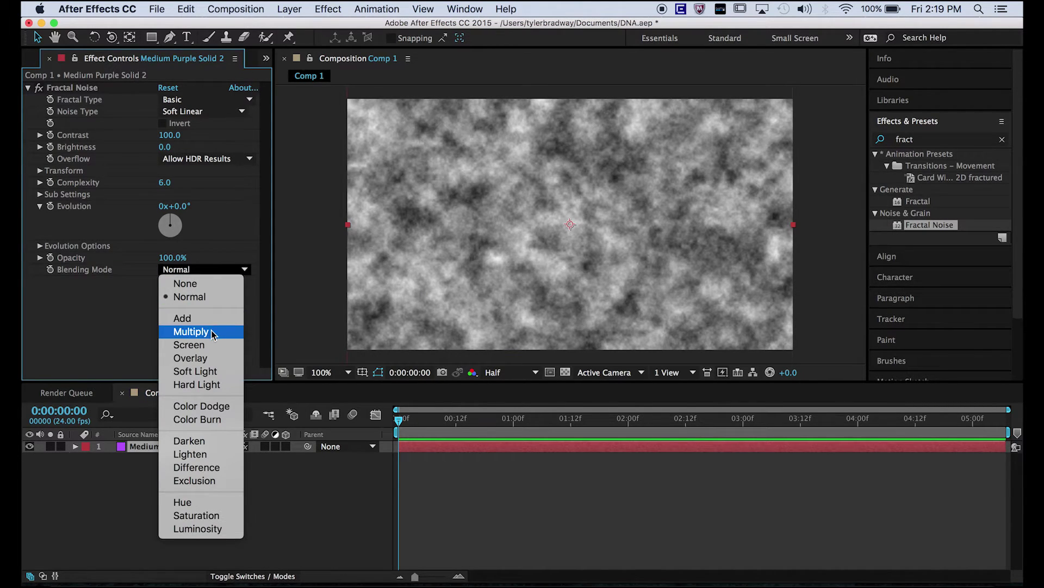
pyautogui.click(211, 331)
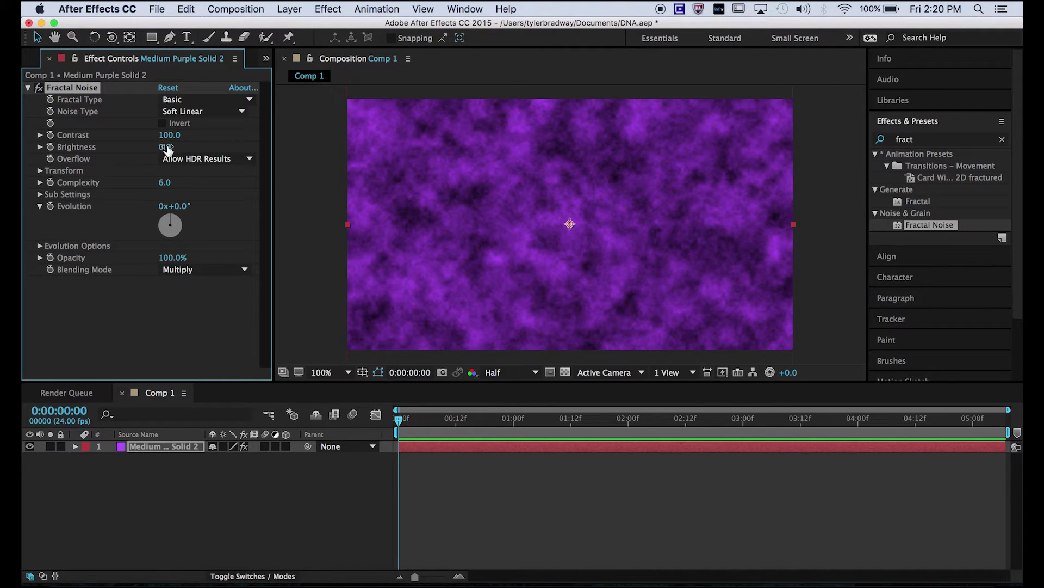
pyautogui.click(214, 113)
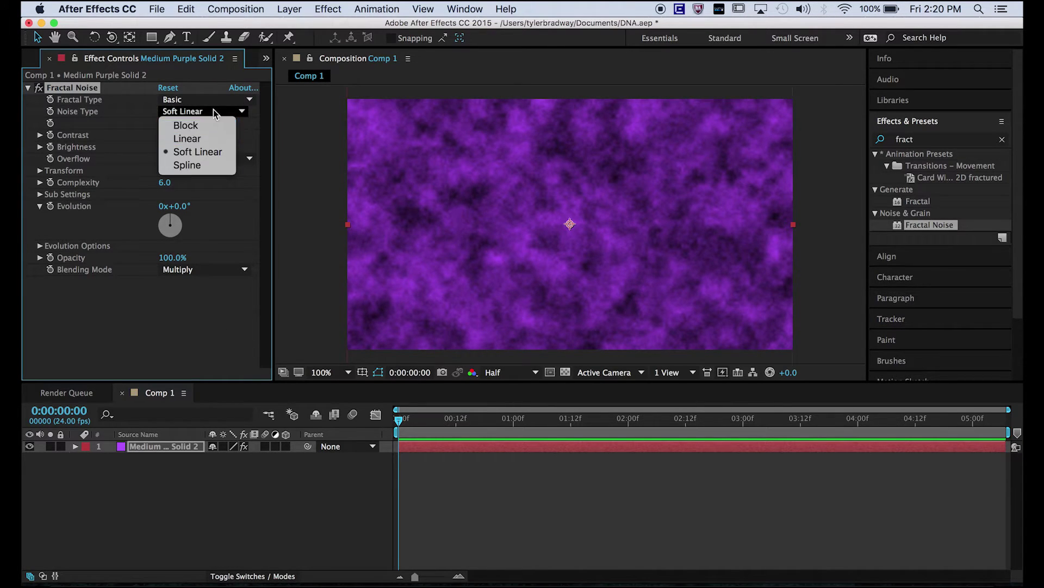
pyautogui.click(213, 110)
pyautogui.click(212, 100)
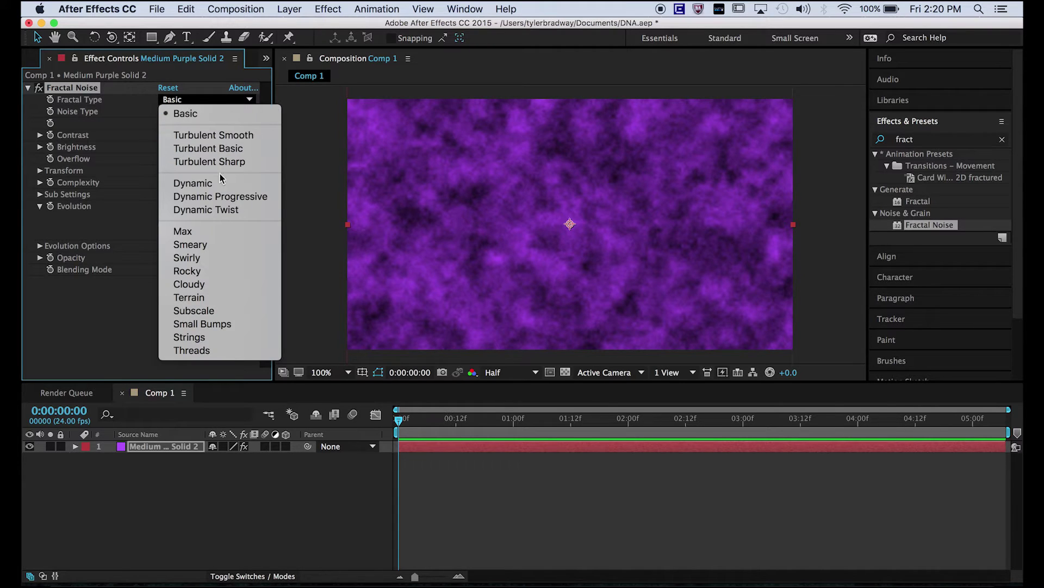
pyautogui.click(214, 197)
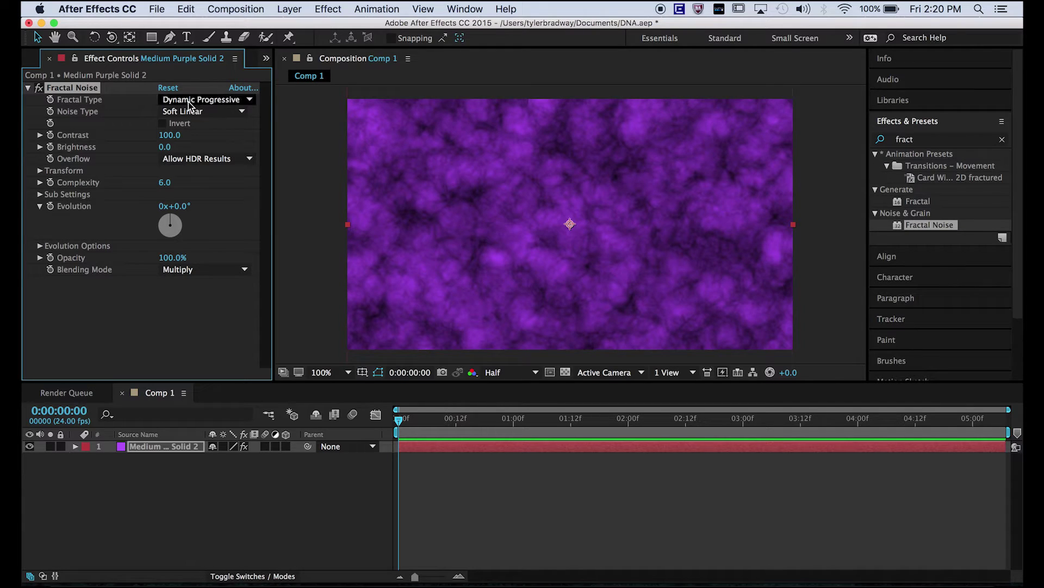
pyautogui.click(593, 491)
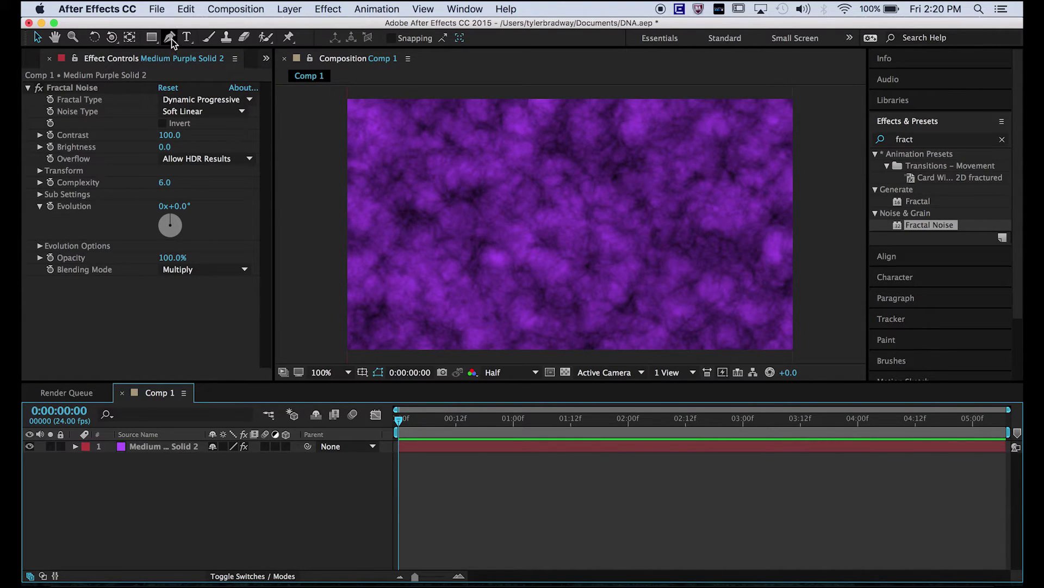
# Draw a thin rectangle mask across the upper part of the purple solid
pyautogui.click(156, 37)
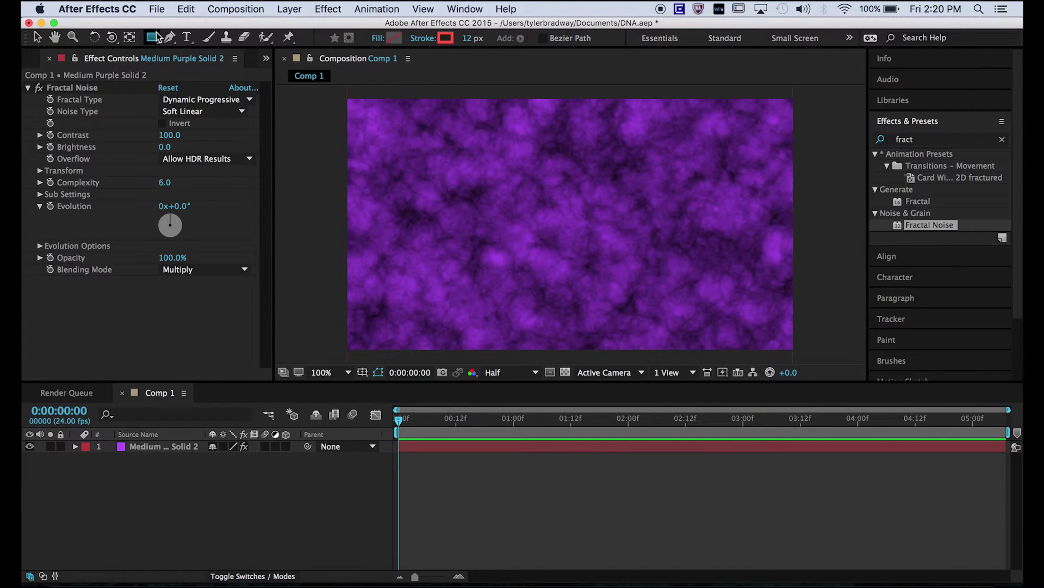
pyautogui.click(430, 448)
pyautogui.moveTo(354, 159); pyautogui.dragTo(778, 172)
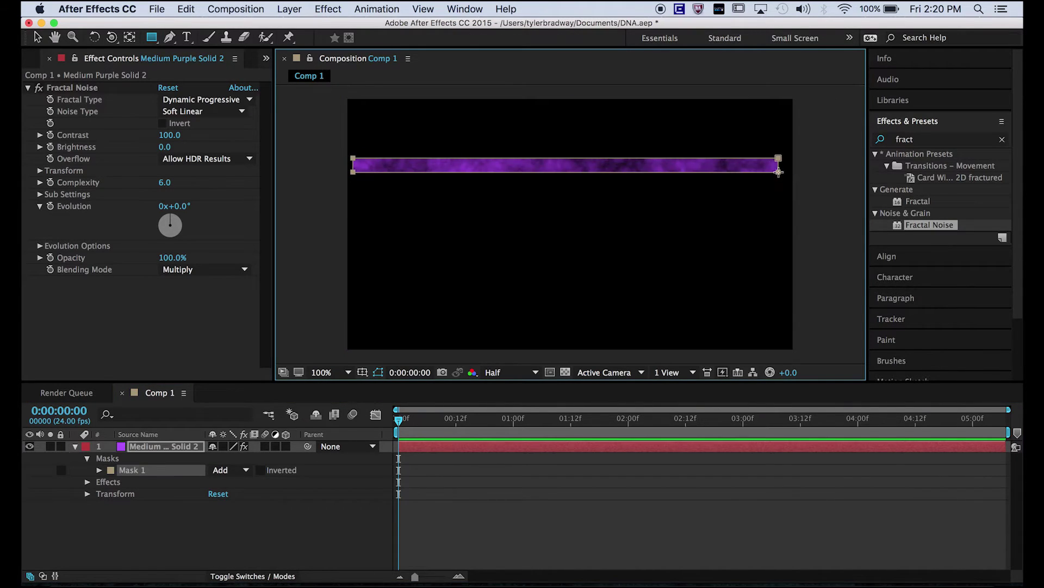
# Duplicate Mask 1 and shift the copy down into a second parallel strip
pyautogui.click(140, 467)
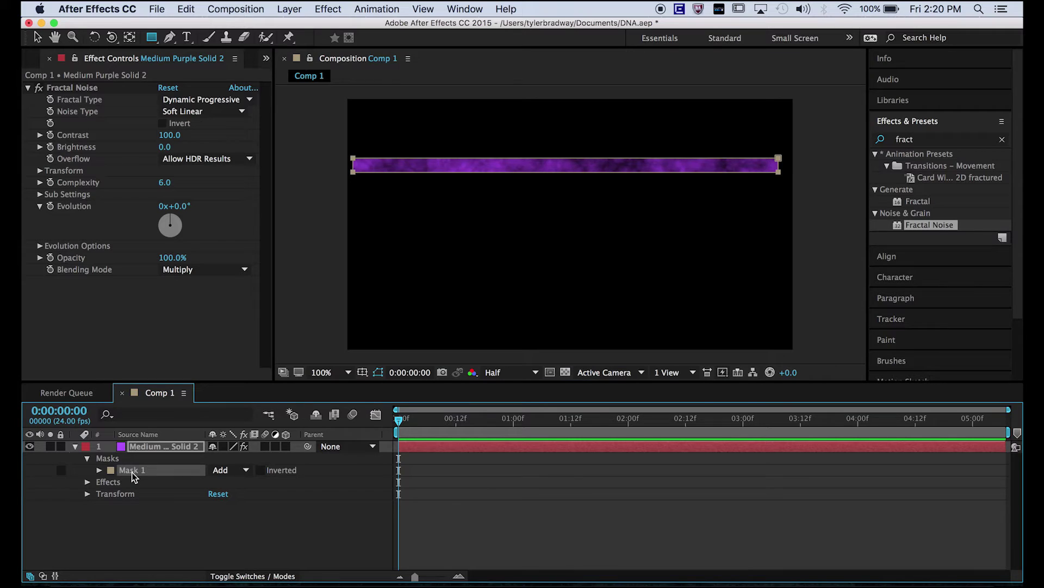
pyautogui.press('super+d')
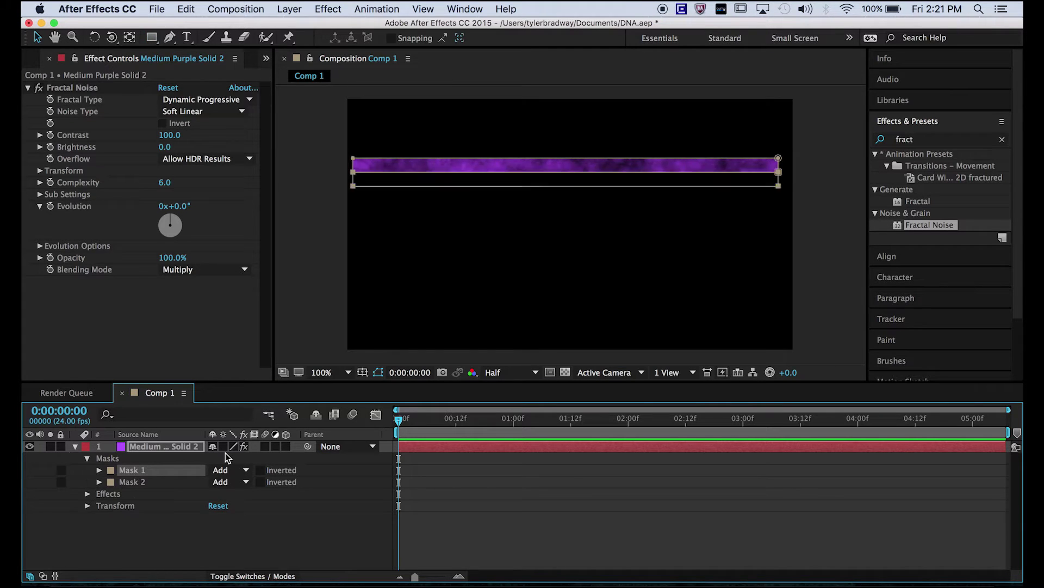
pyautogui.hotkey('shift', 'Down')
pyautogui.hotkey('shift', 'Down')
pyautogui.hotkey('shift', 'Down')
pyautogui.hotkey('shift', 'Down')
pyautogui.hotkey('shift', 'Down')
pyautogui.hotkey('shift', 'Down')
pyautogui.hotkey('shift', 'Down')
pyautogui.hotkey('shift', 'Down')
pyautogui.hotkey('shift', 'Down')
pyautogui.hotkey('shift', 'Down')
pyautogui.hotkey('shift', 'Down')
pyautogui.hotkey('shift', 'Down')
pyautogui.hotkey('shift', 'Down')
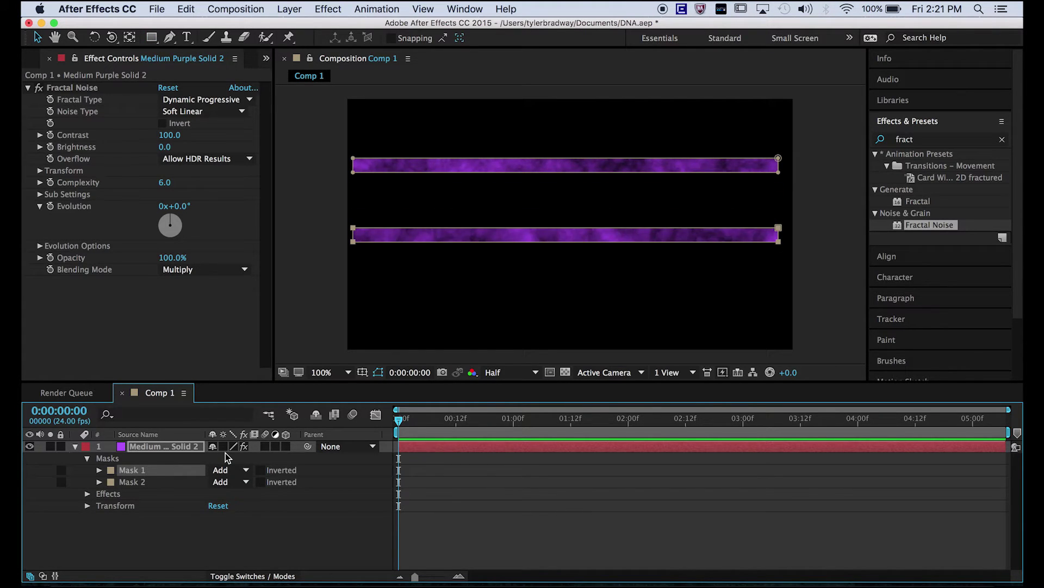
pyautogui.hotkey('shift', 'Down')
pyautogui.hotkey('shift', 'Down')
pyautogui.hotkey('shift', 'Down')
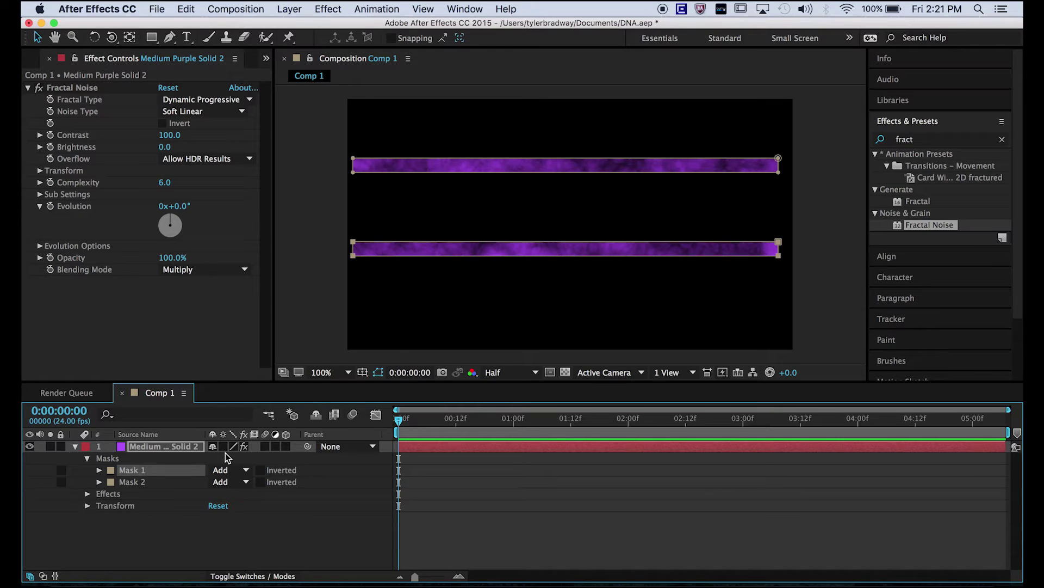
pyautogui.click(537, 525)
# Draw the first three wavy rung masks between the two strips with the Pen tool
pyautogui.click(170, 37)
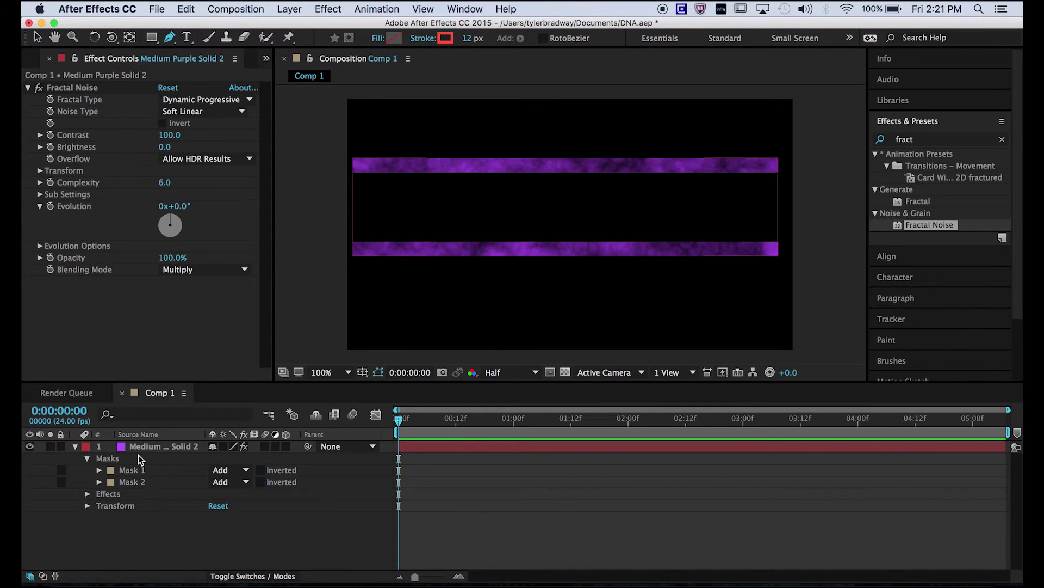
pyautogui.click(151, 447)
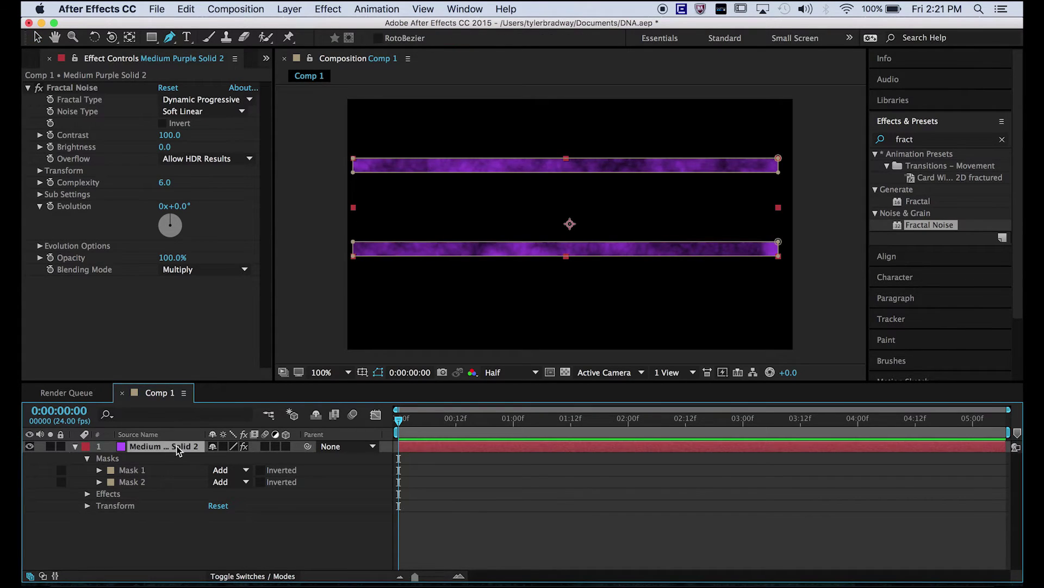
pyautogui.moveTo(378, 164); pyautogui.dragTo(393, 164)
pyautogui.click(392, 178)
pyautogui.click(383, 195)
pyautogui.click(386, 213)
pyautogui.click(390, 231)
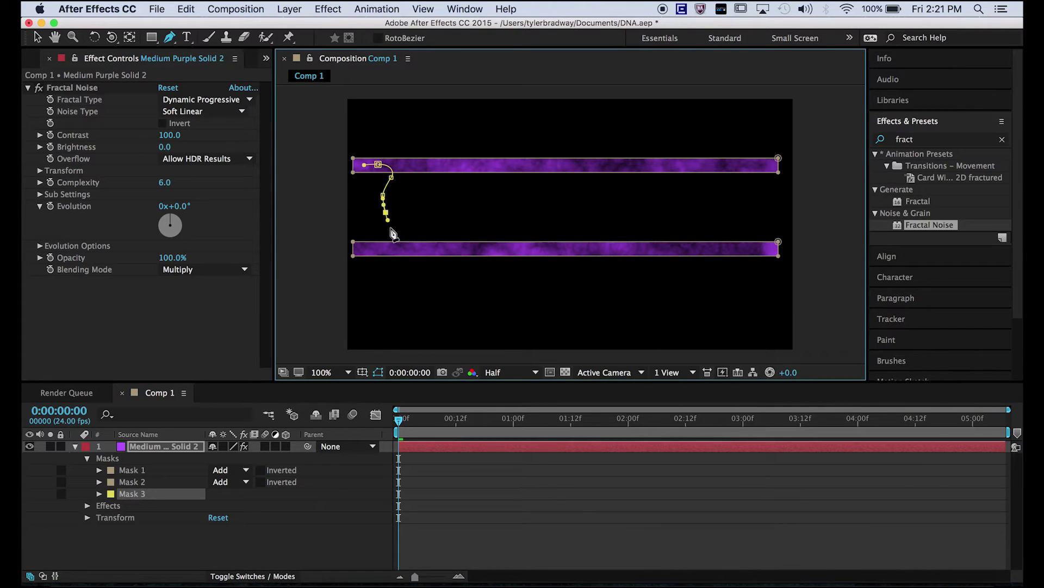
pyautogui.click(382, 245)
pyautogui.click(370, 233)
pyautogui.click(376, 215)
pyautogui.moveTo(373, 196); pyautogui.dragTo(370, 183)
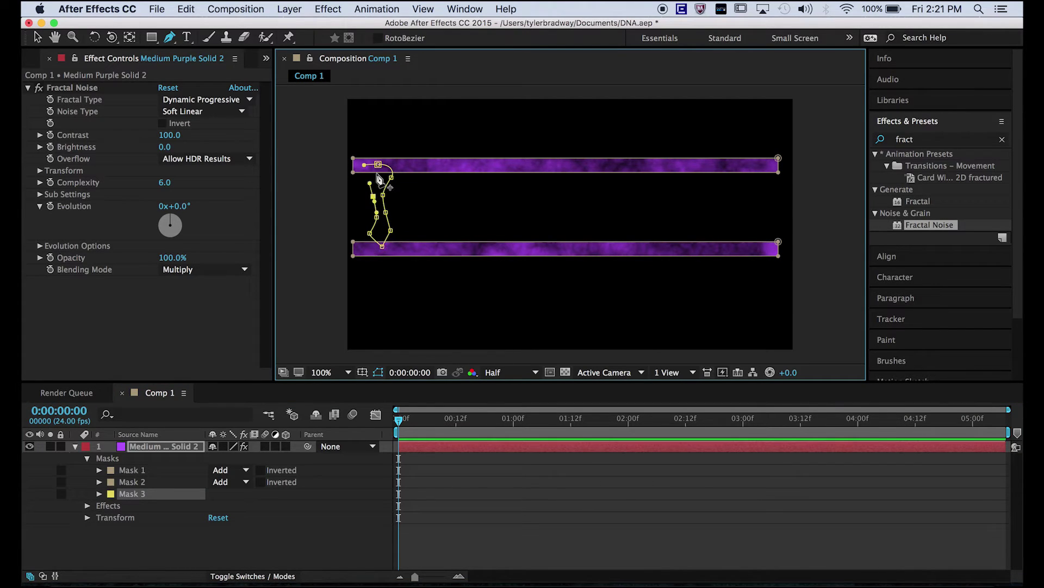
pyautogui.click(378, 165)
pyautogui.click(439, 164)
pyautogui.click(430, 177)
pyautogui.click(431, 193)
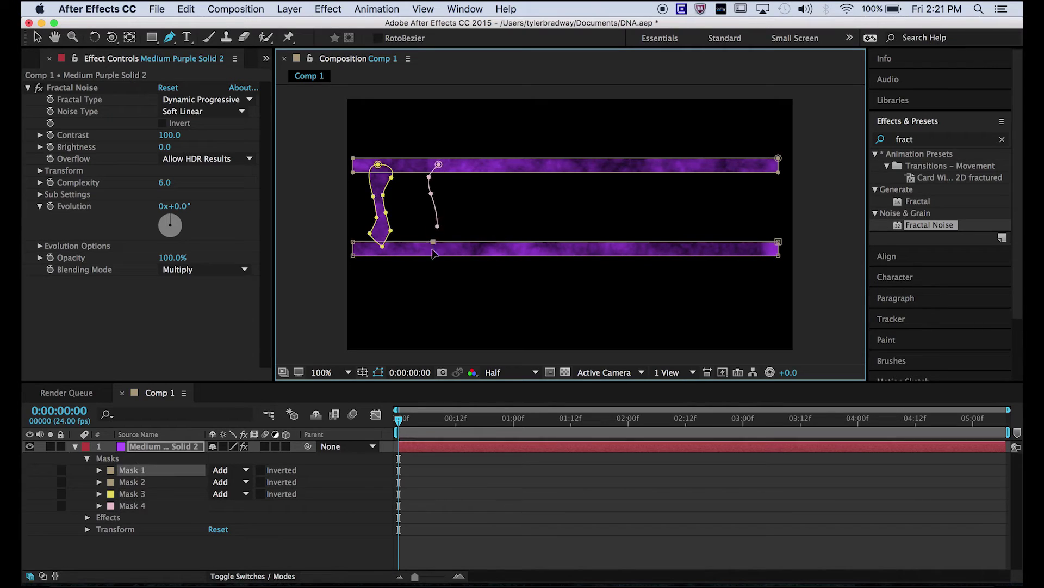
pyautogui.click(438, 212)
pyautogui.click(434, 227)
pyautogui.click(438, 249)
pyautogui.click(439, 164)
pyautogui.click(480, 164)
pyautogui.click(490, 249)
pyautogui.click(480, 164)
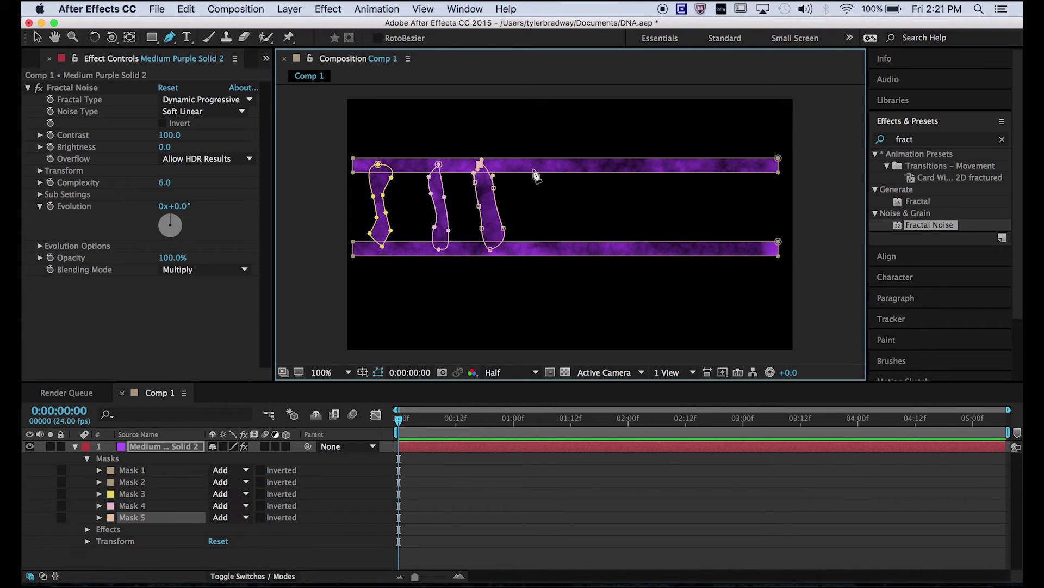
# Draw the remaining five rung masks, completing eight rungs across the ladder
pyautogui.click(532, 167)
pyautogui.click(529, 201)
pyautogui.click(536, 250)
pyautogui.click(552, 233)
pyautogui.click(548, 200)
pyautogui.click(546, 163)
pyautogui.click(582, 165)
pyautogui.click(591, 201)
pyautogui.click(599, 247)
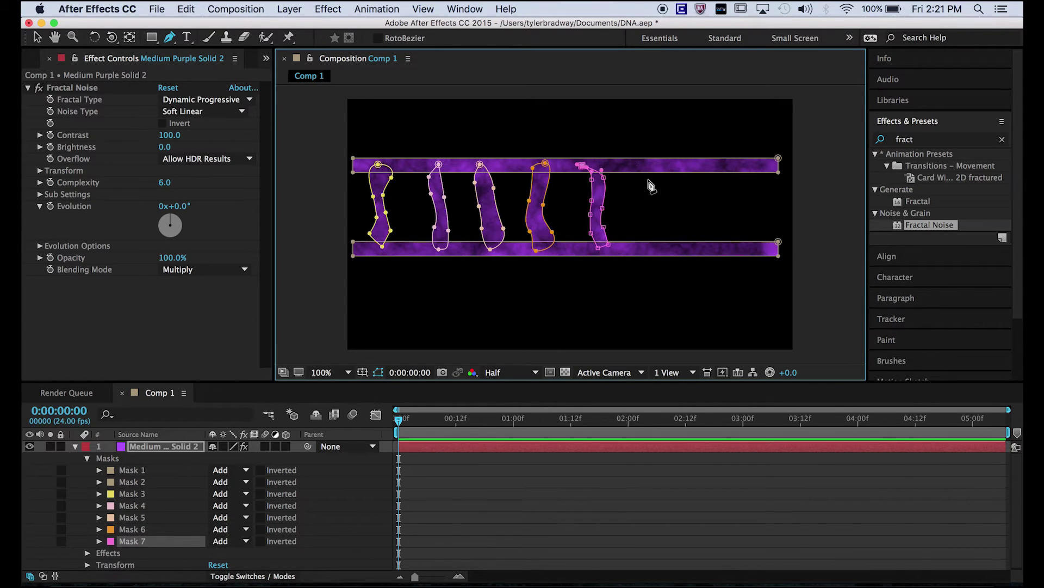
pyautogui.click(582, 166)
pyautogui.click(637, 165)
pyautogui.click(661, 229)
pyautogui.click(637, 165)
pyautogui.click(687, 163)
pyautogui.click(704, 196)
pyautogui.click(702, 250)
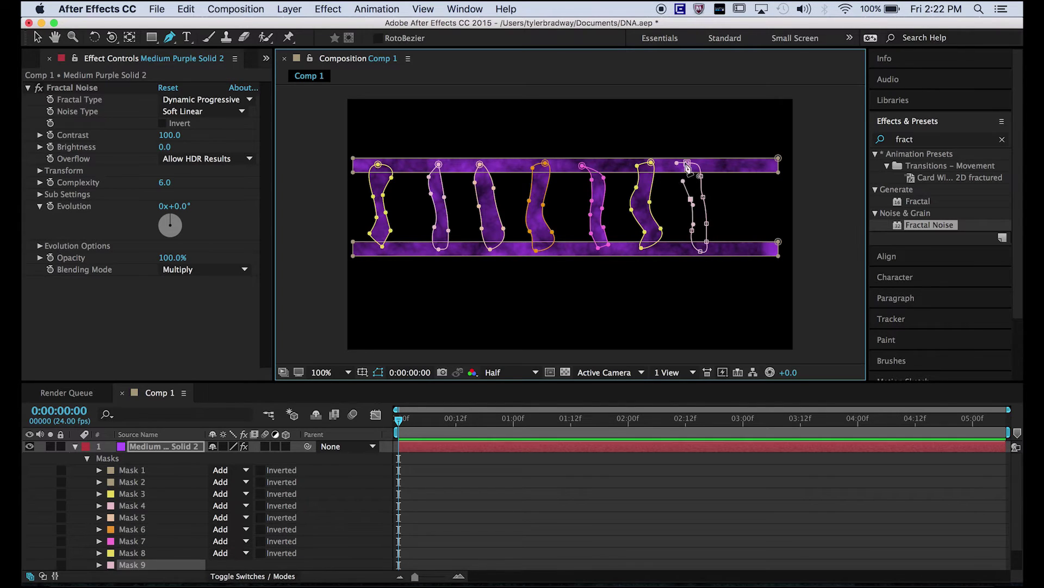
pyautogui.click(692, 231)
pyautogui.click(687, 162)
pyautogui.click(735, 163)
pyautogui.click(741, 248)
pyautogui.click(753, 234)
pyautogui.click(748, 204)
pyautogui.click(734, 163)
pyautogui.click(513, 490)
# Bend the top and bottom bar masks by adding curved Bezier vertices
pyautogui.click(544, 446)
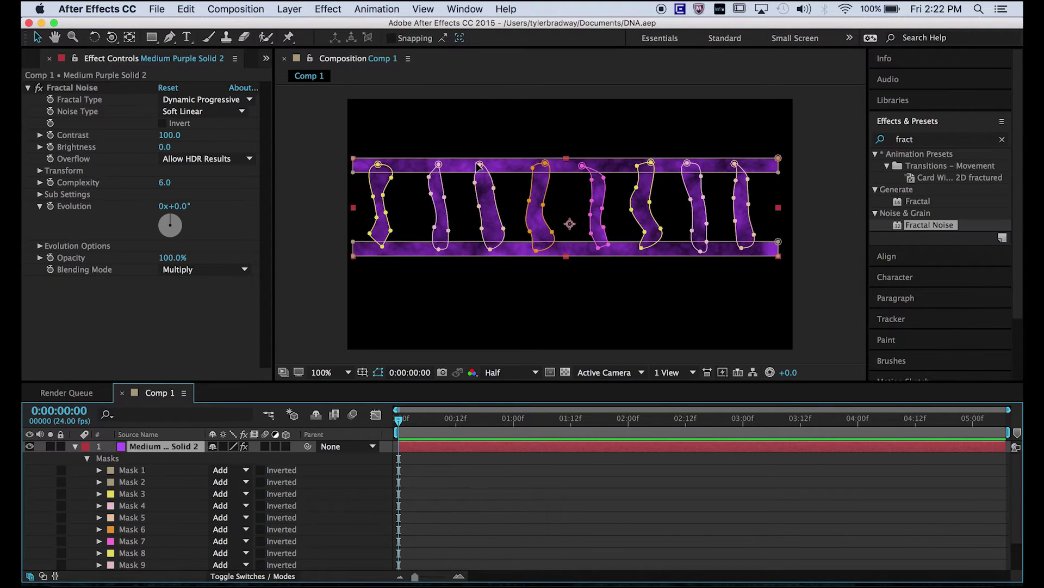
pyautogui.click(515, 173)
pyautogui.press('v')
pyautogui.doubleClick(516, 161)
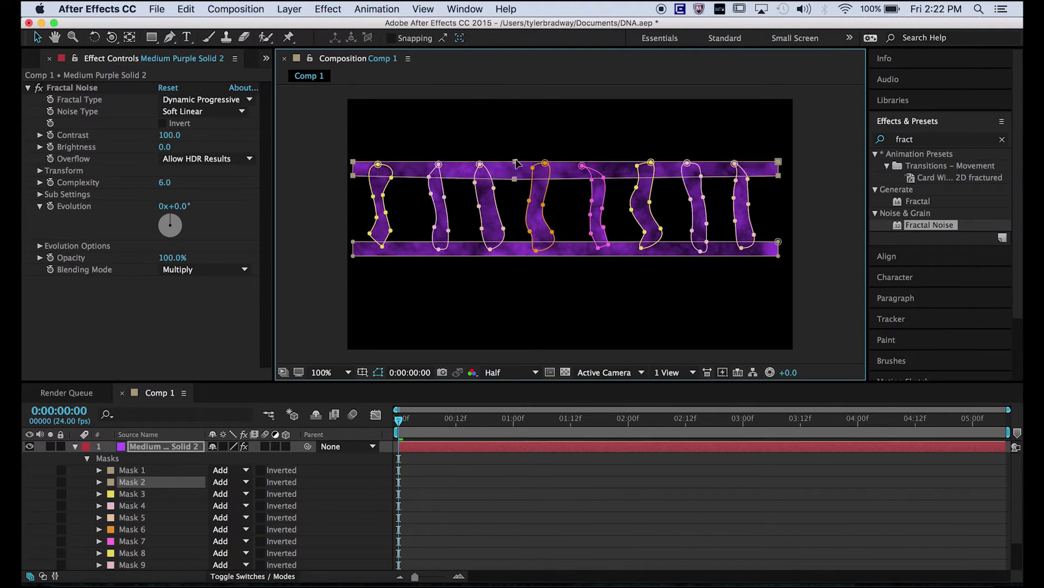
pyautogui.click(354, 154)
pyautogui.press('g')
pyautogui.moveTo(461, 241); pyautogui.dragTo(450, 265)
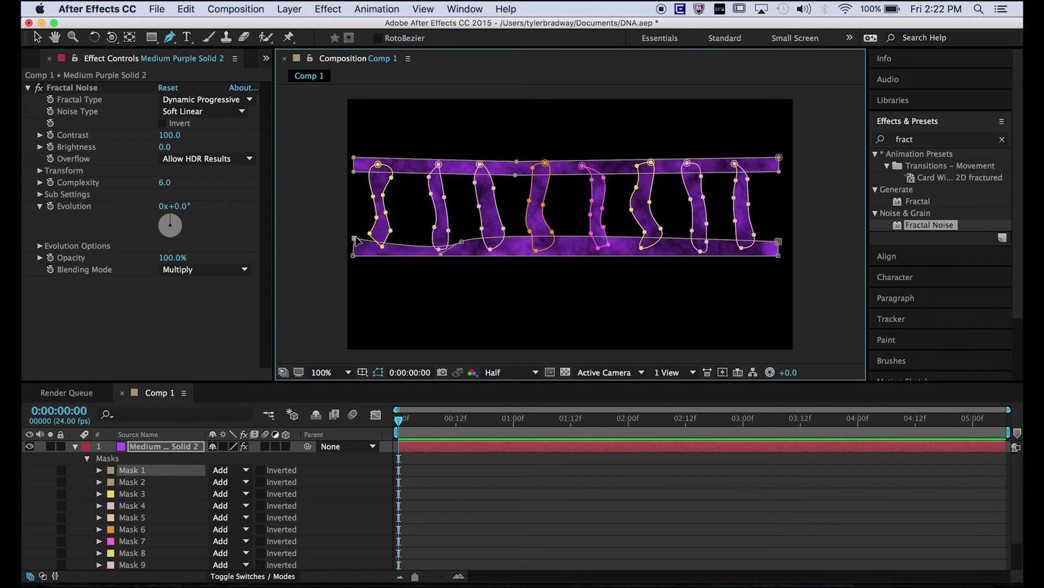
pyautogui.click(625, 250)
pyautogui.moveTo(749, 158); pyautogui.dragTo(738, 137)
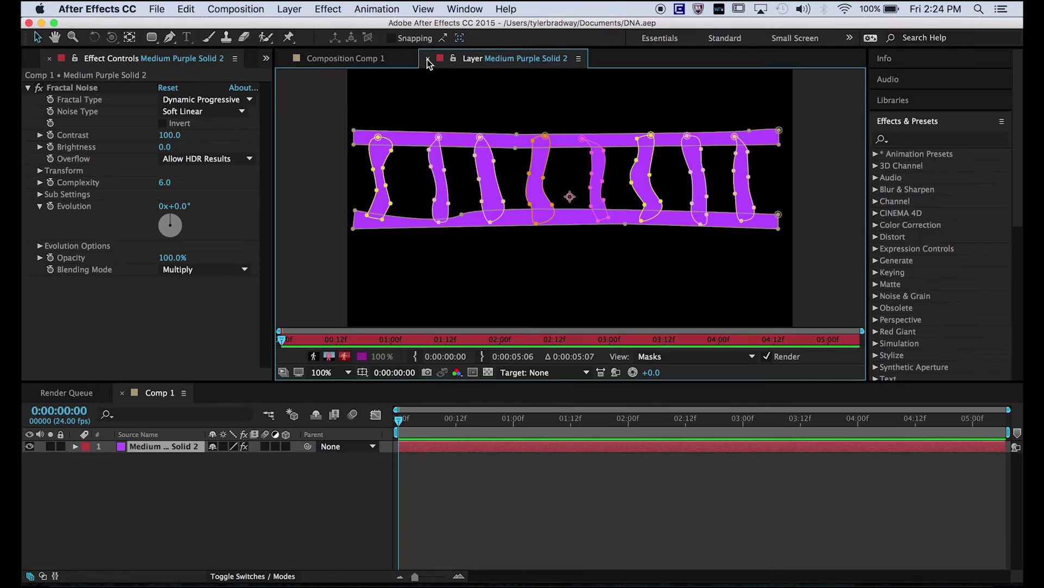
pyautogui.click(427, 59)
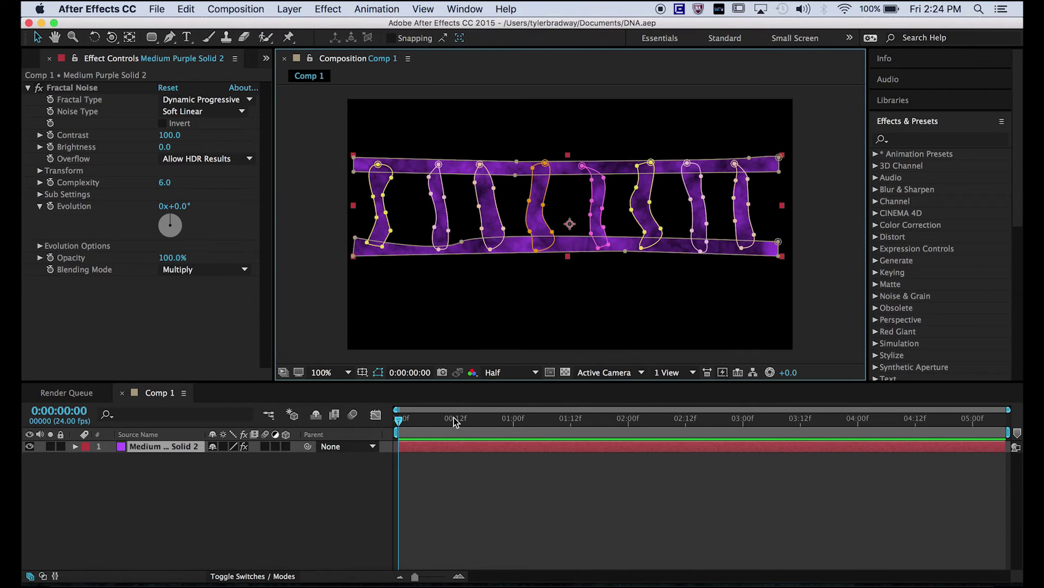
# Pre-compose the masked ladder solid into a new composition named Base shape, moving all attributes
pyautogui.rightClick(448, 444)
pyautogui.click(519, 458)
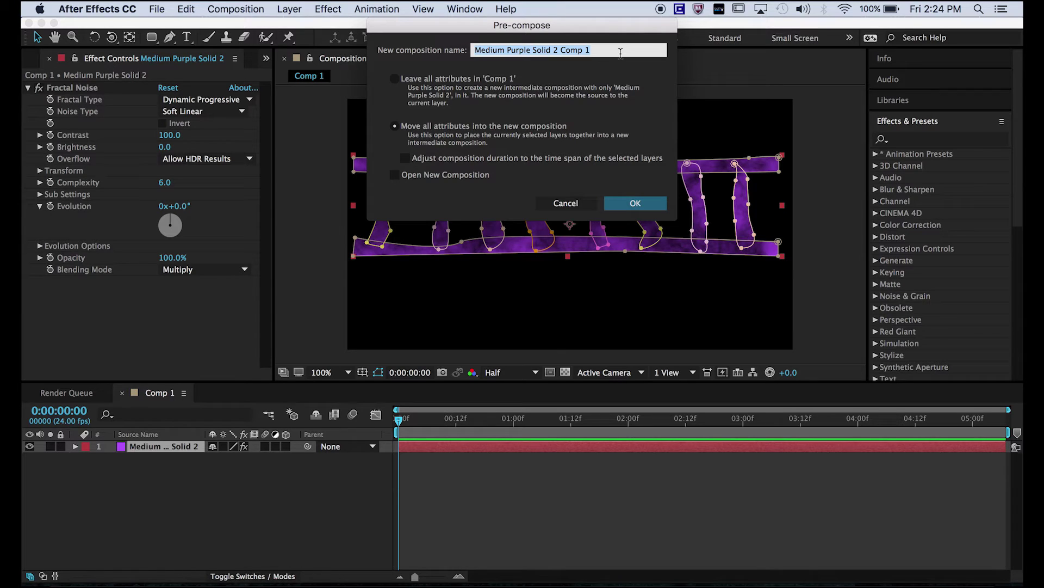
pyautogui.write('BAa')
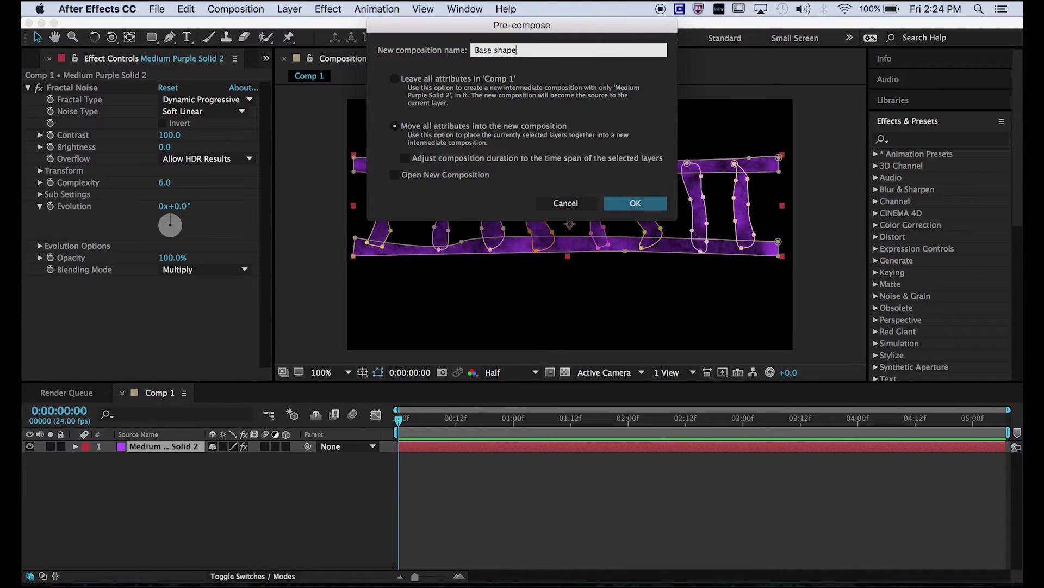
pyautogui.press('Return')
pyautogui.press('super+5')
pyautogui.write('cc ball')
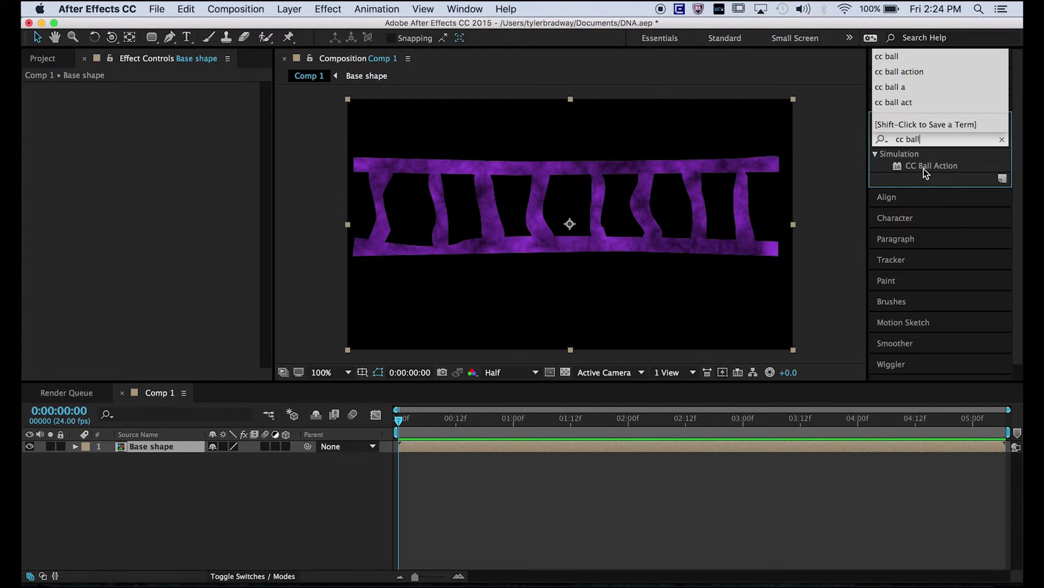
# Apply CC Ball Action to Base shape with Ball Size 92 and Grid Spacing 4
pyautogui.moveTo(925, 172); pyautogui.dragTo(482, 261)
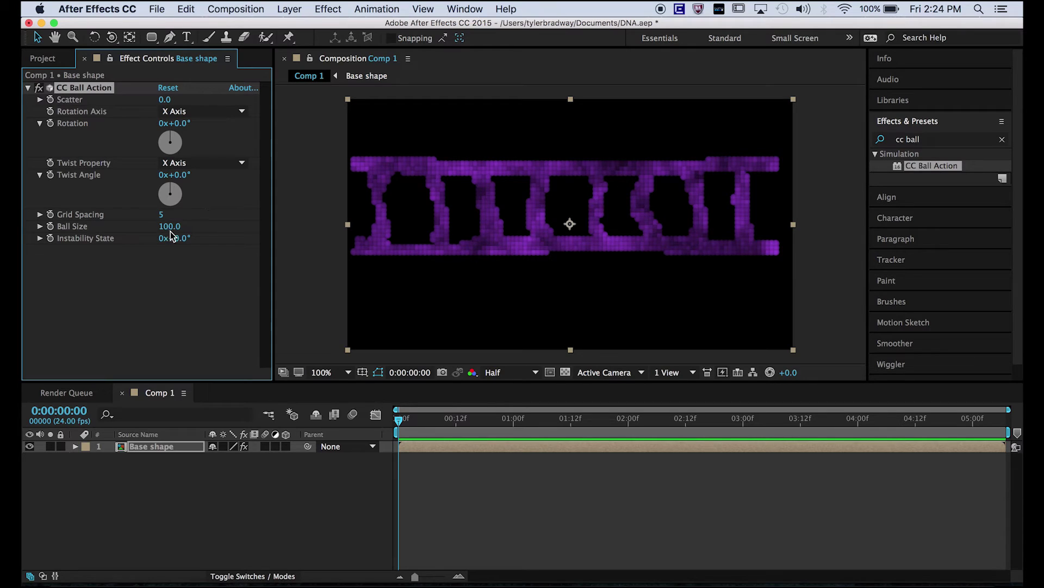
pyautogui.moveTo(169, 226); pyautogui.dragTo(163, 261)
pyautogui.moveTo(161, 214); pyautogui.dragTo(173, 197)
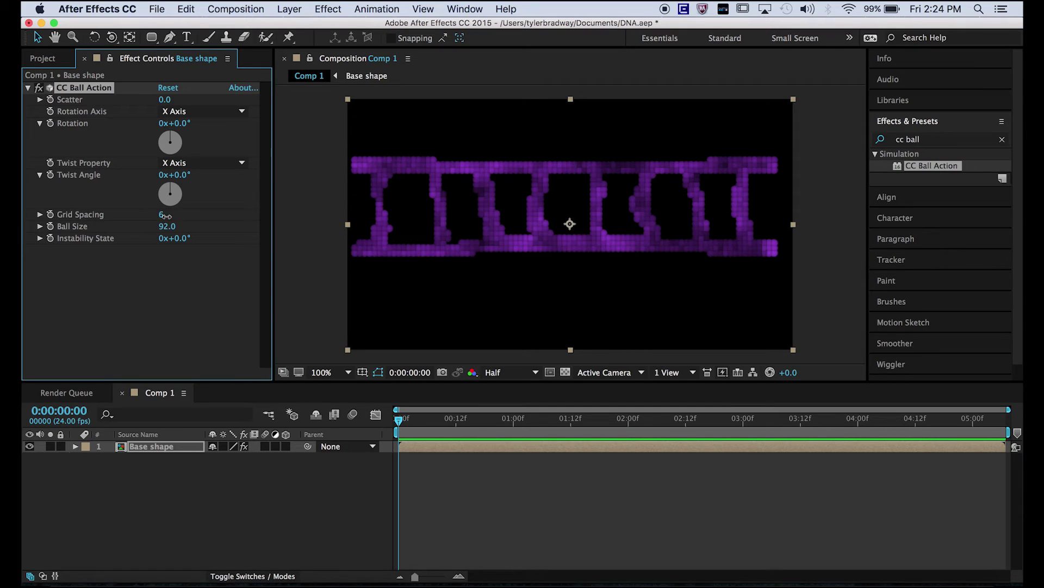
pyautogui.moveTo(165, 216); pyautogui.dragTo(161, 216)
pyautogui.click(161, 216)
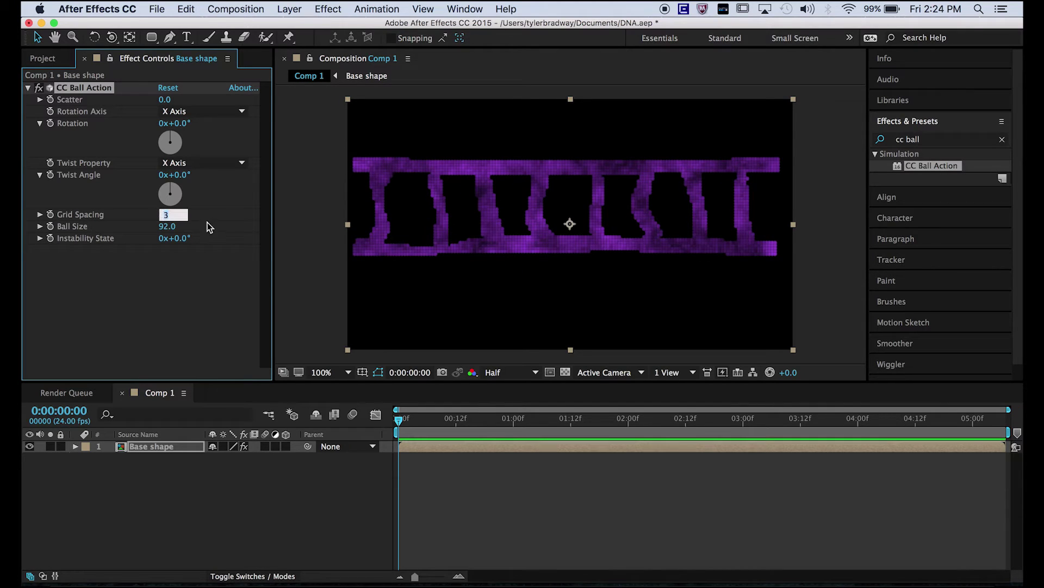
pyautogui.write('4')
pyautogui.press('Return')
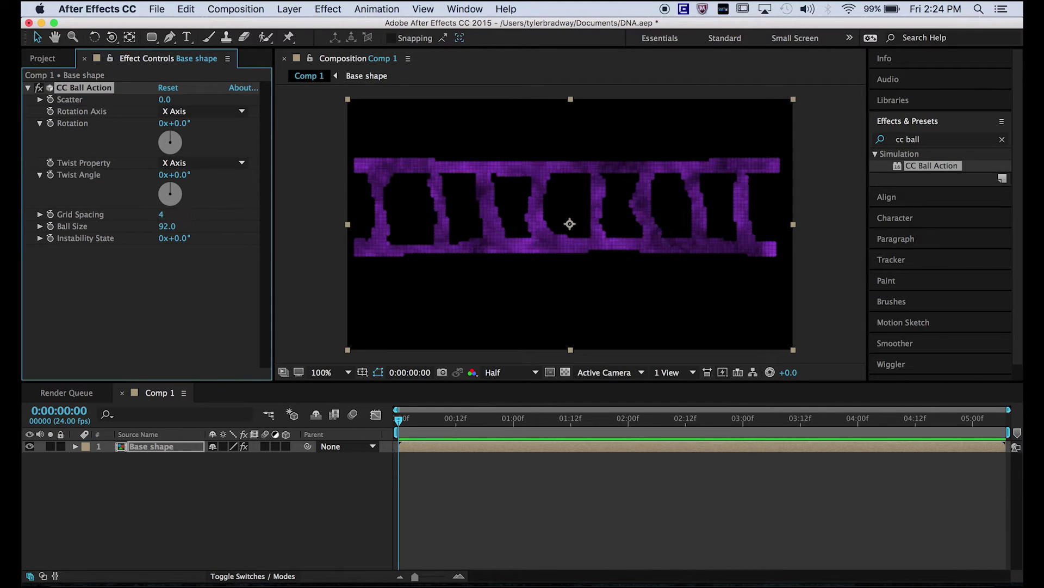
# Save the project with the ball grid applied
pyautogui.click(536, 495)
pyautogui.press('super+s')
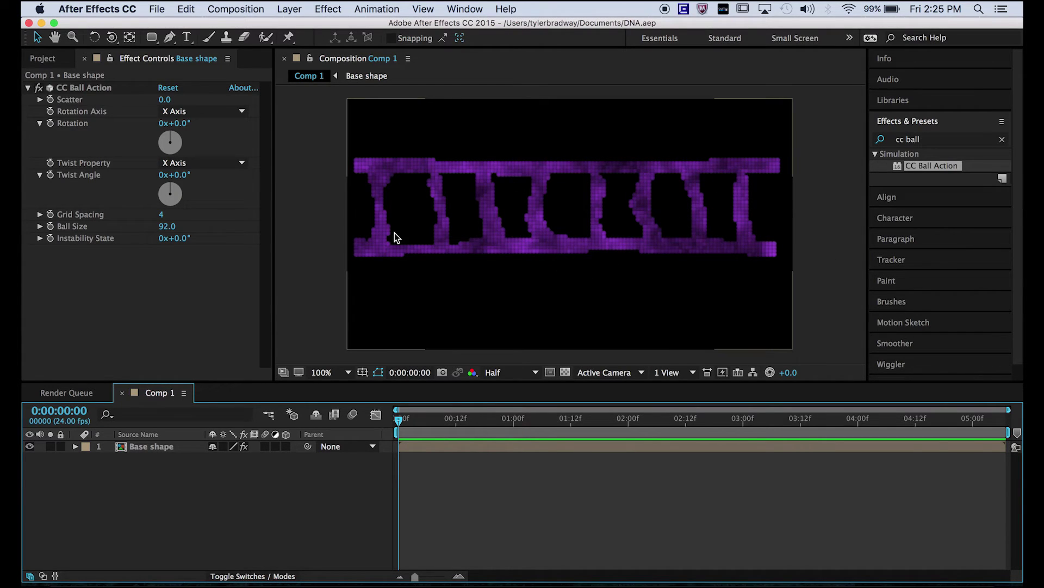
pyautogui.click(452, 446)
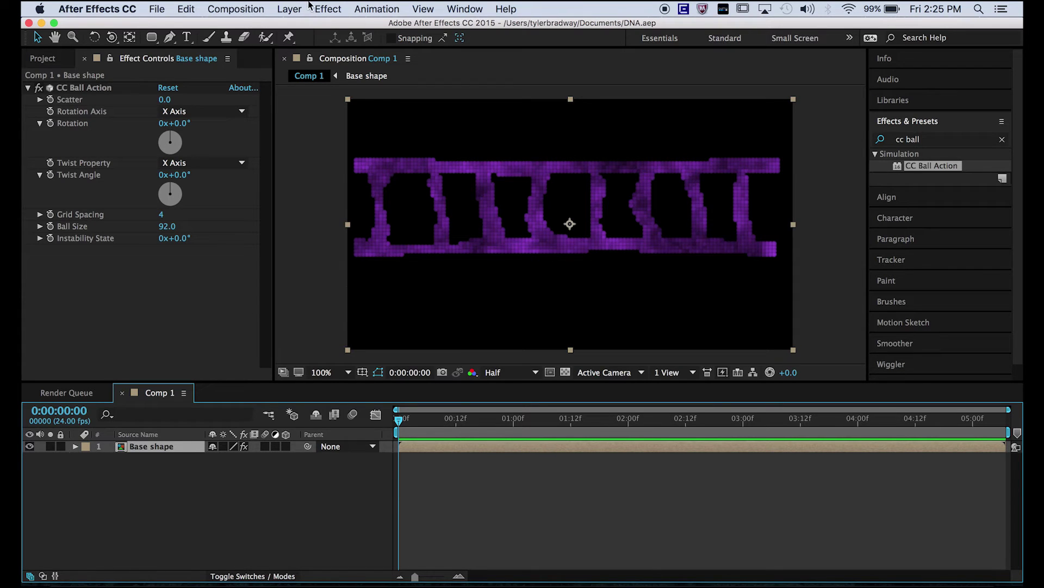
# Add a new camera layer to Comp 1 using the default camera settings
pyautogui.click(289, 8)
pyautogui.moveTo(307, 25)
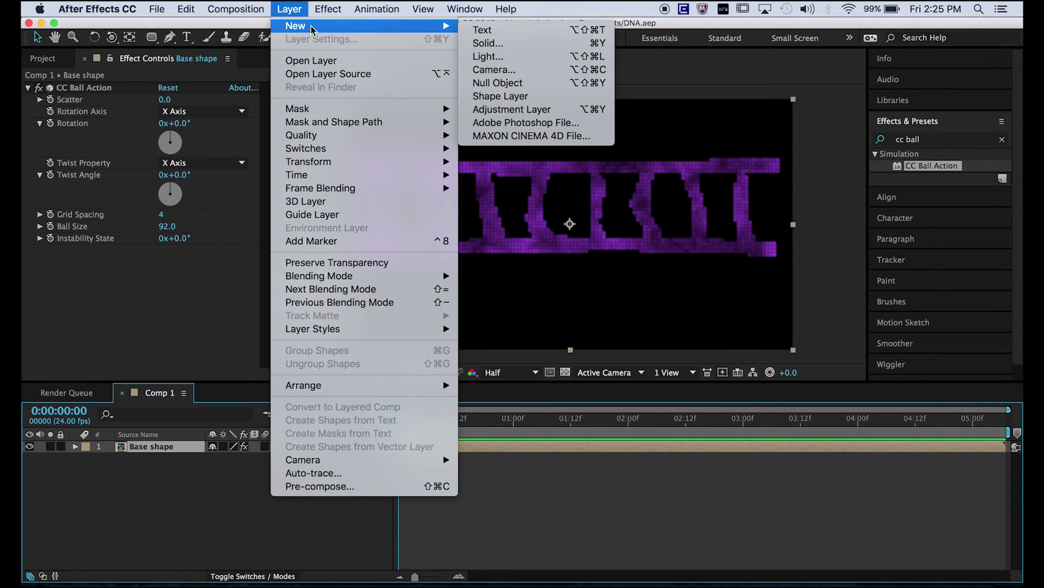
pyautogui.click(494, 69)
pyautogui.click(729, 348)
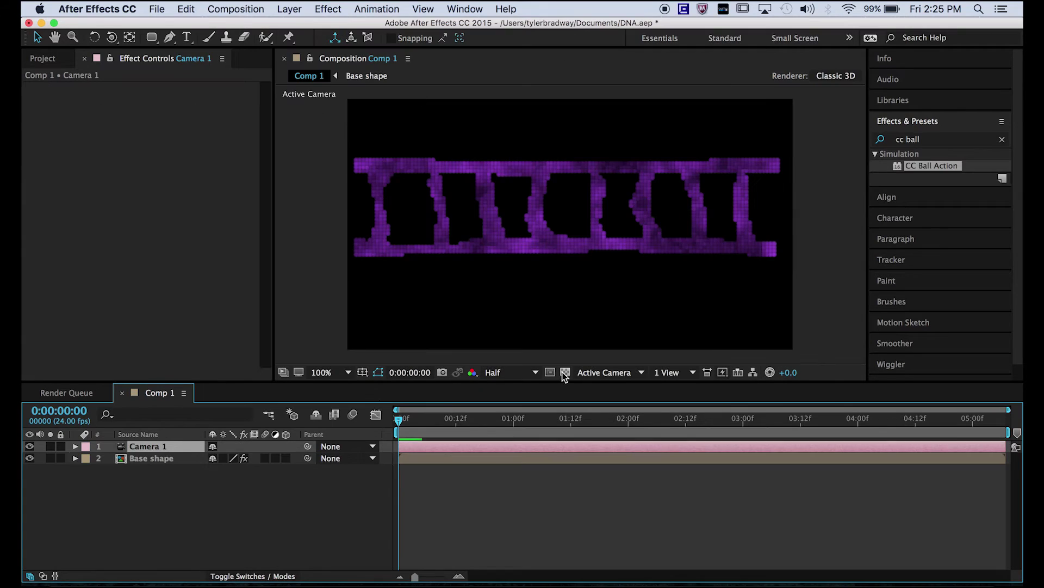
# Test the CC Ball Action Twist Angle on Base shape, leaving it at 0x+0.0°
pyautogui.click(450, 459)
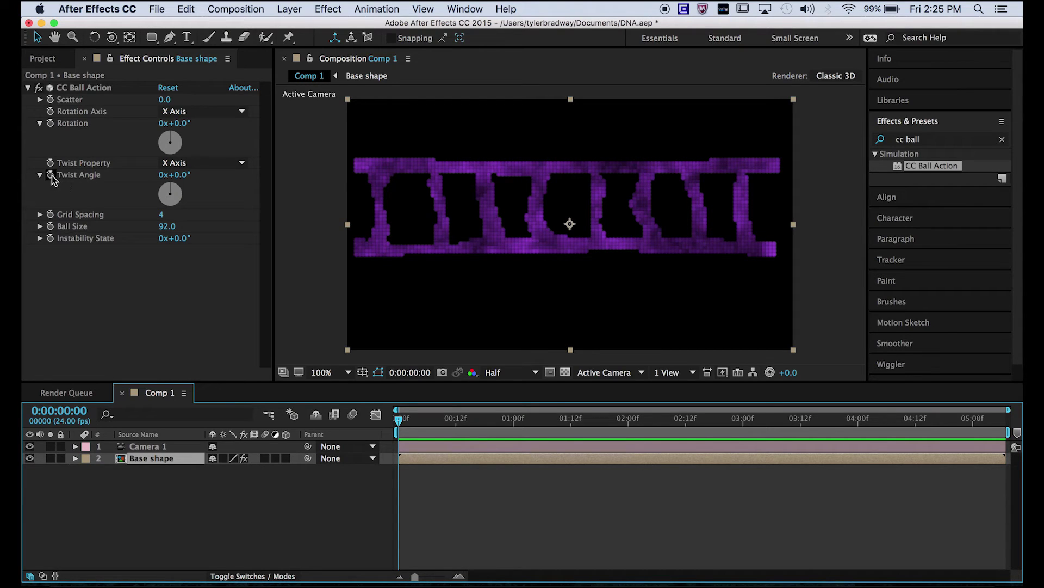
pyautogui.moveTo(177, 186); pyautogui.dragTo(131, 167)
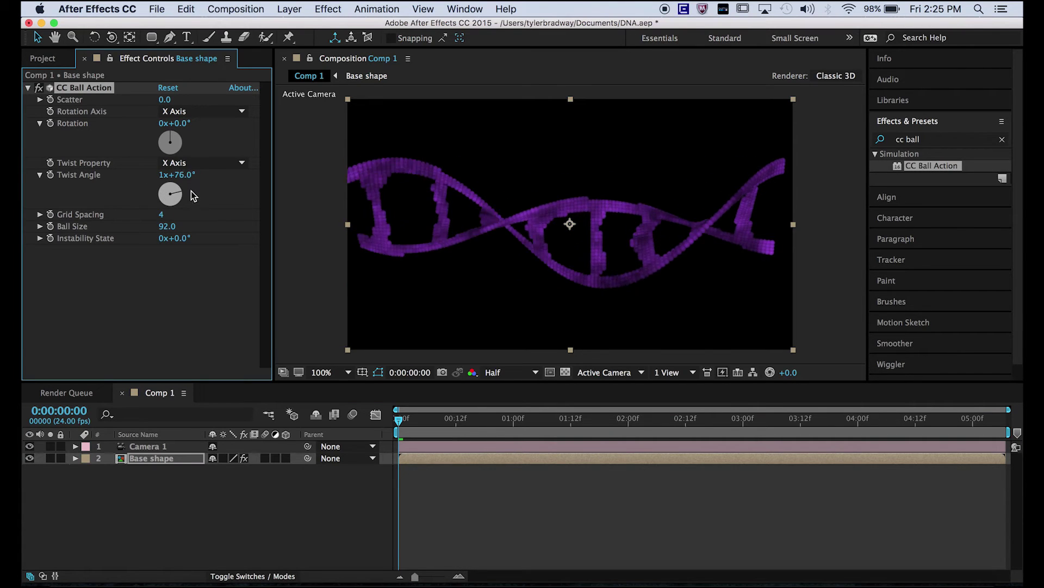
pyautogui.moveTo(191, 191); pyautogui.dragTo(170, 234)
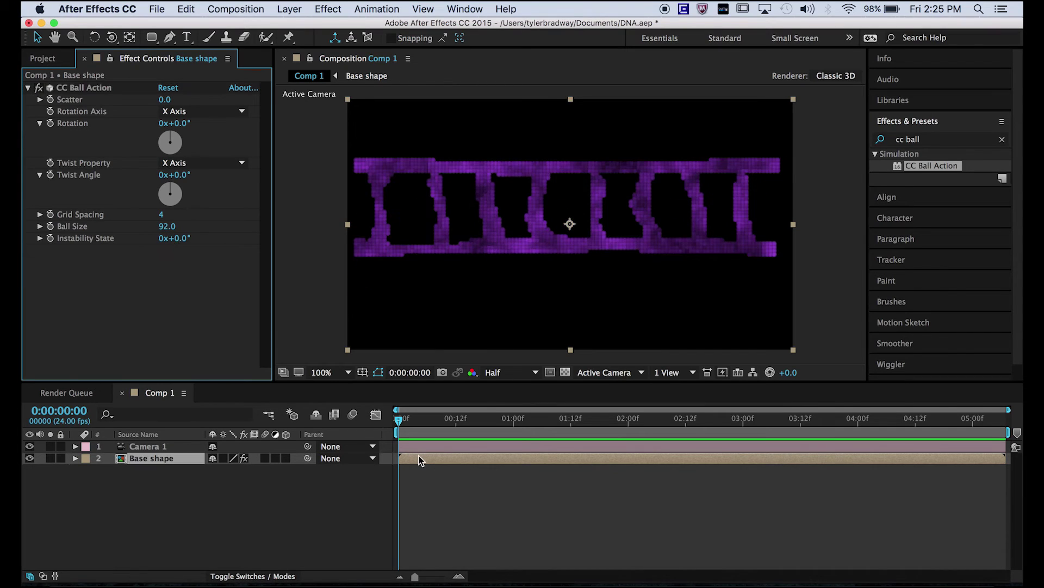
# Inside Base shape, move the purple ladder solid down, nudge it slightly up, then return to Comp 1
pyautogui.doubleClick(419, 458)
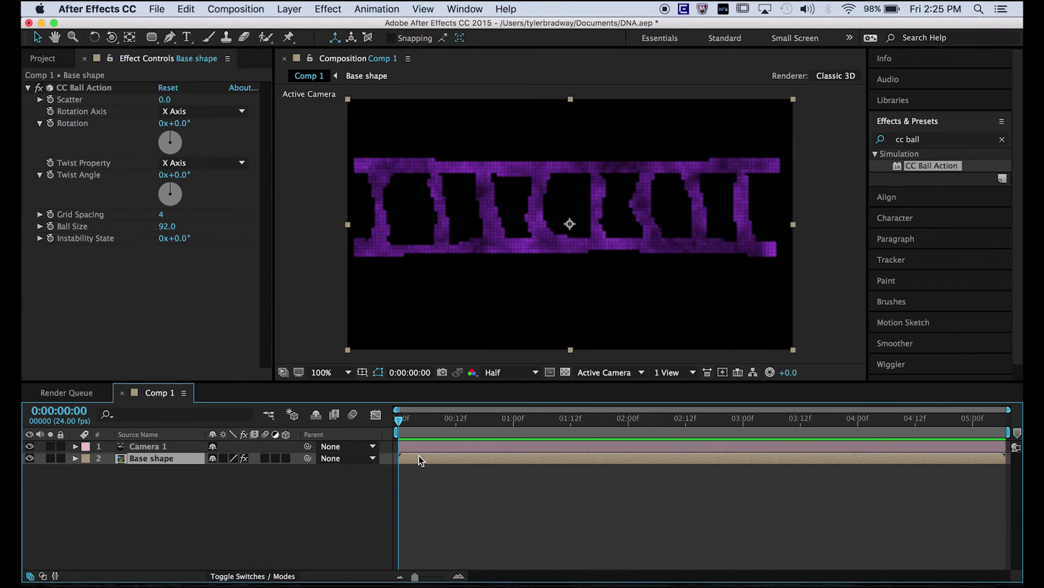
pyautogui.click(455, 446)
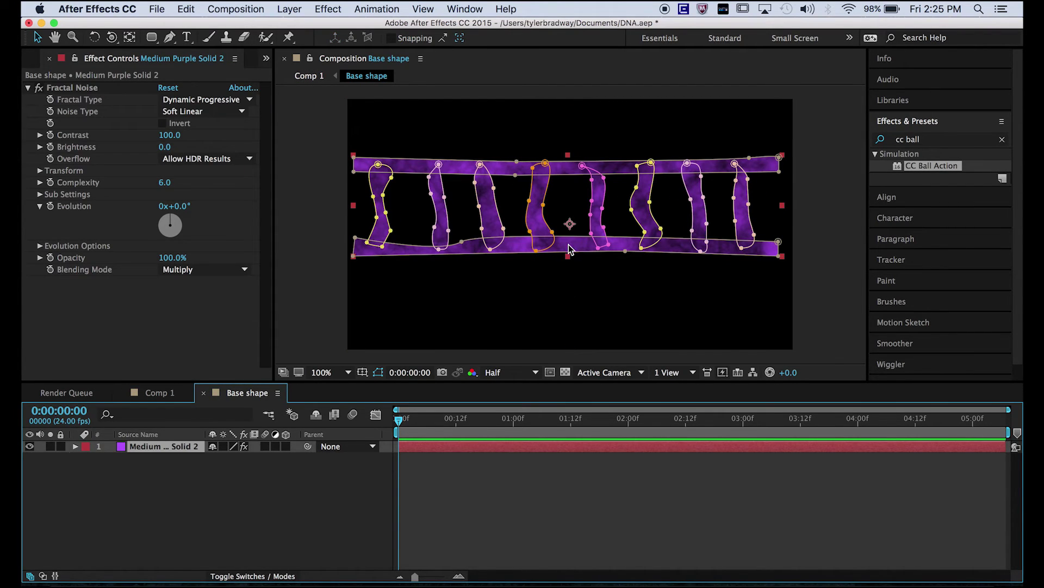
pyautogui.moveTo(569, 249); pyautogui.dragTo(572, 274)
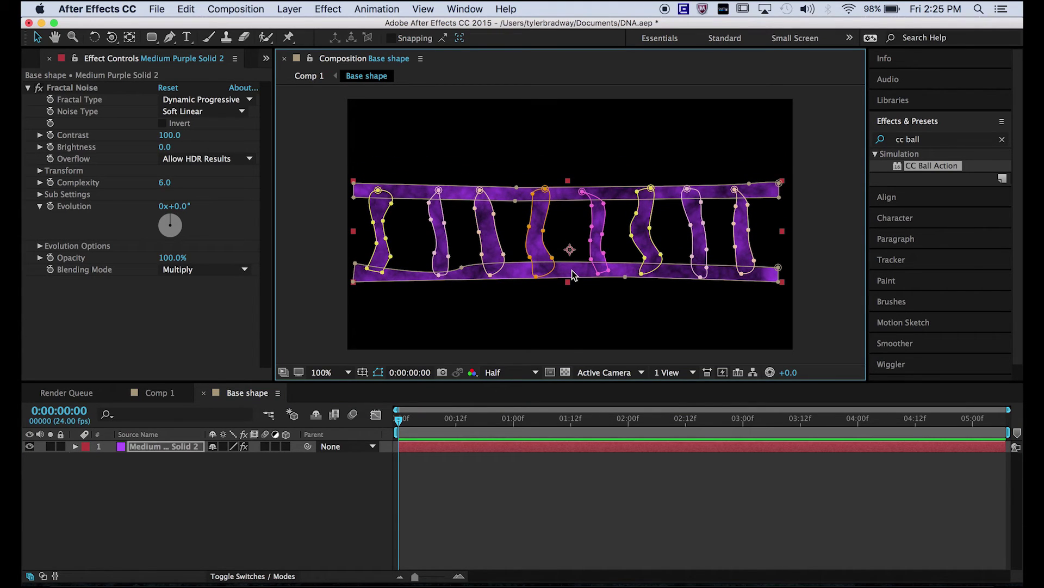
pyautogui.moveTo(573, 271); pyautogui.dragTo(572, 268)
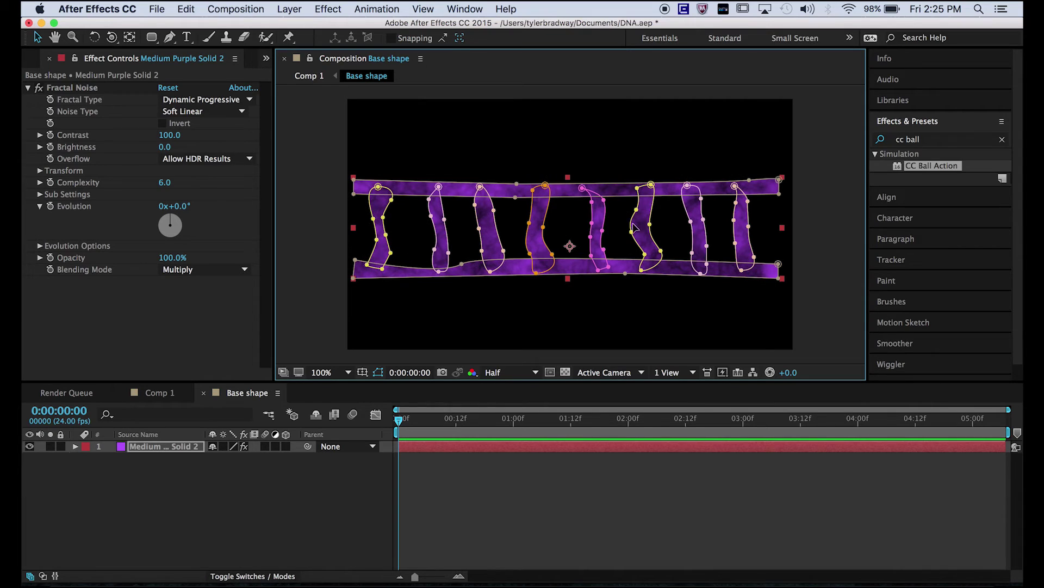
pyautogui.click(169, 397)
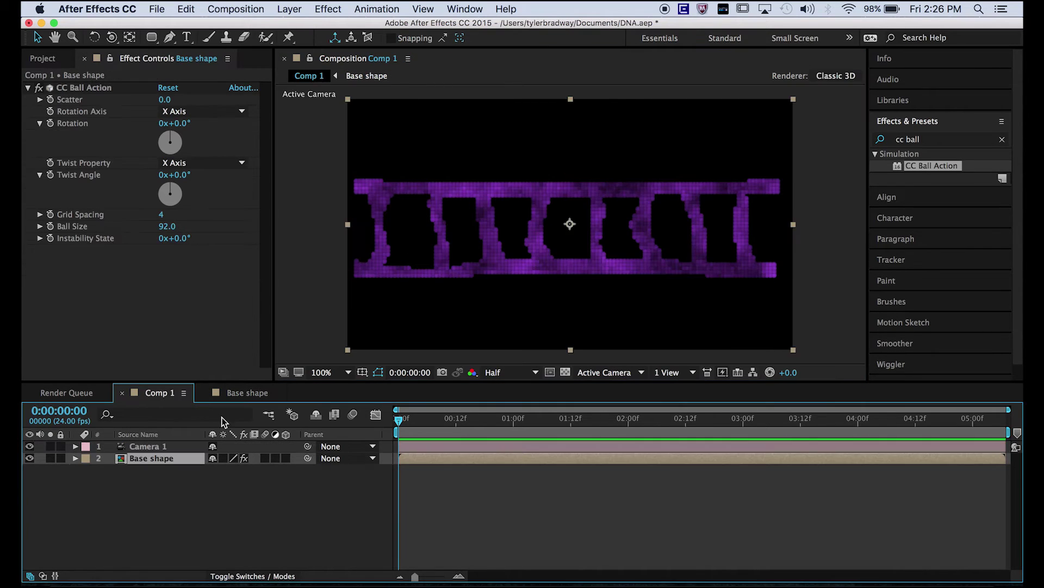
# Set Base shape's CC Ball Action Twist Angle to 1x+180° to twist the ladder
pyautogui.click(412, 462)
pyautogui.moveTo(170, 193); pyautogui.dragTo(170, 141)
pyautogui.click(538, 524)
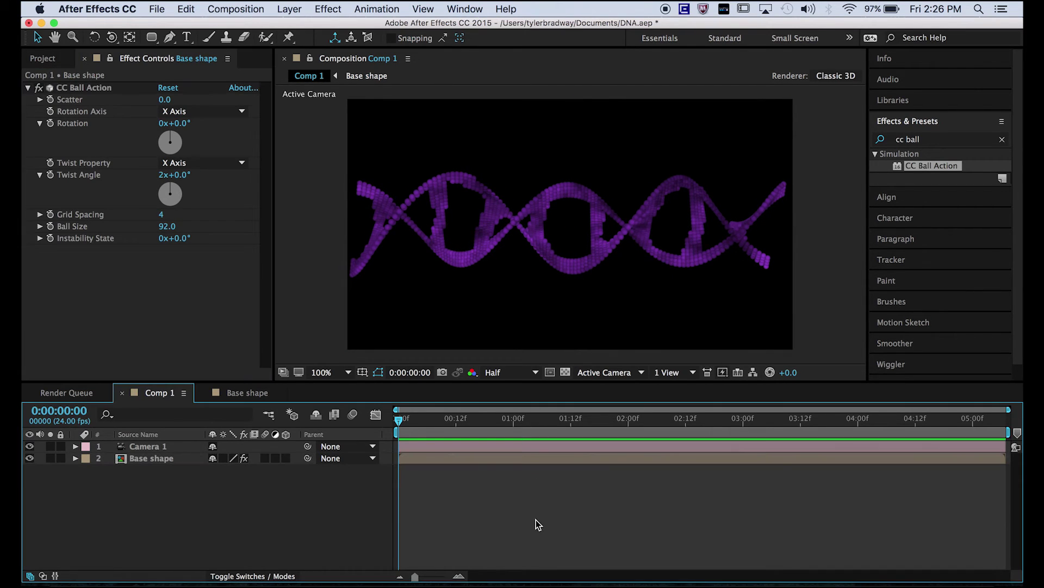
pyautogui.moveTo(173, 190); pyautogui.dragTo(158, 245)
pyautogui.click(497, 519)
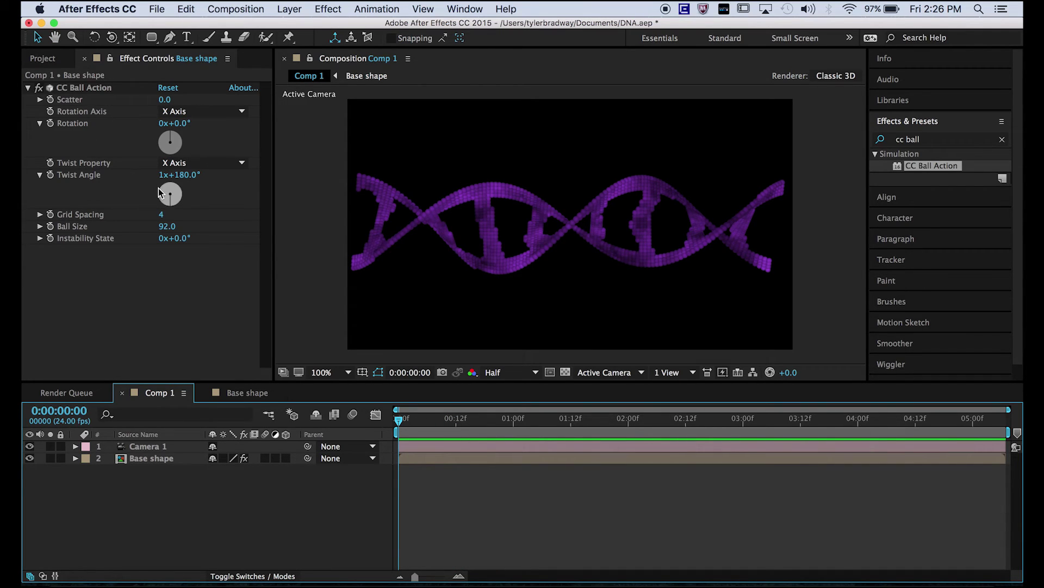
# Keyframe CC Ball Action Rotation from the start to 2x+0.0° at 0:00:05:06
pyautogui.click(53, 128)
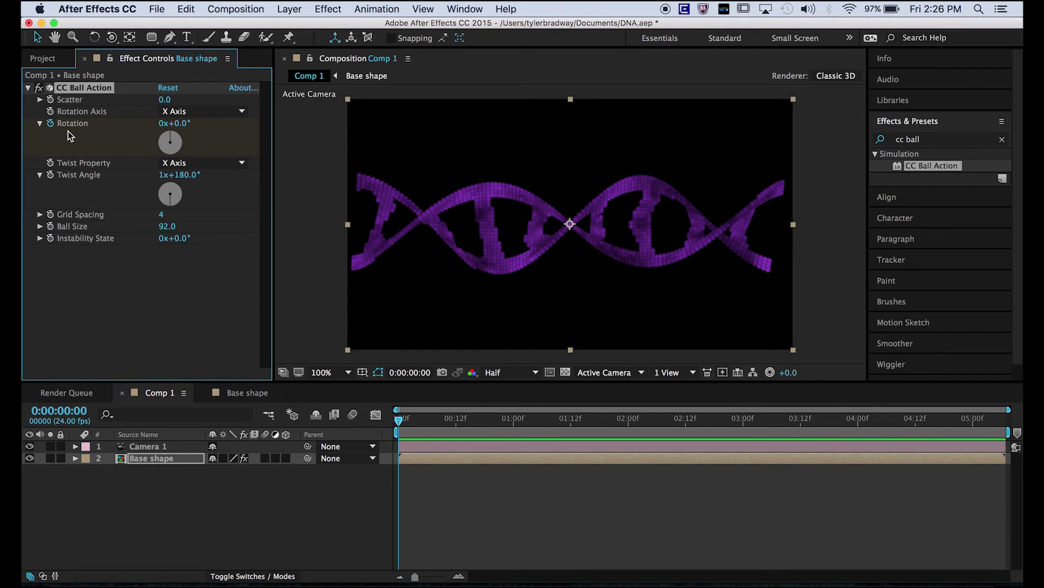
pyautogui.click(447, 420)
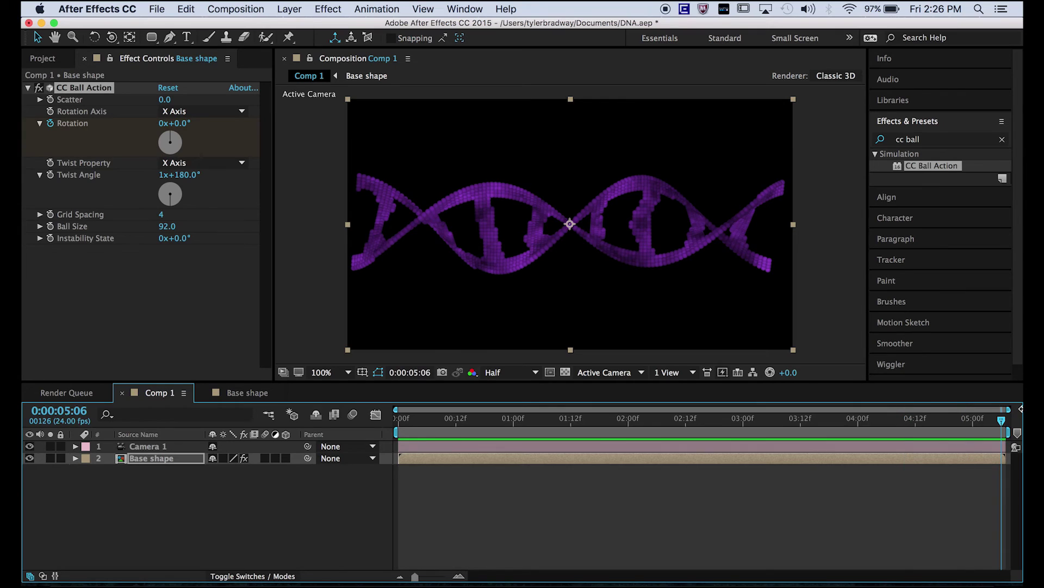
pyautogui.click(163, 123)
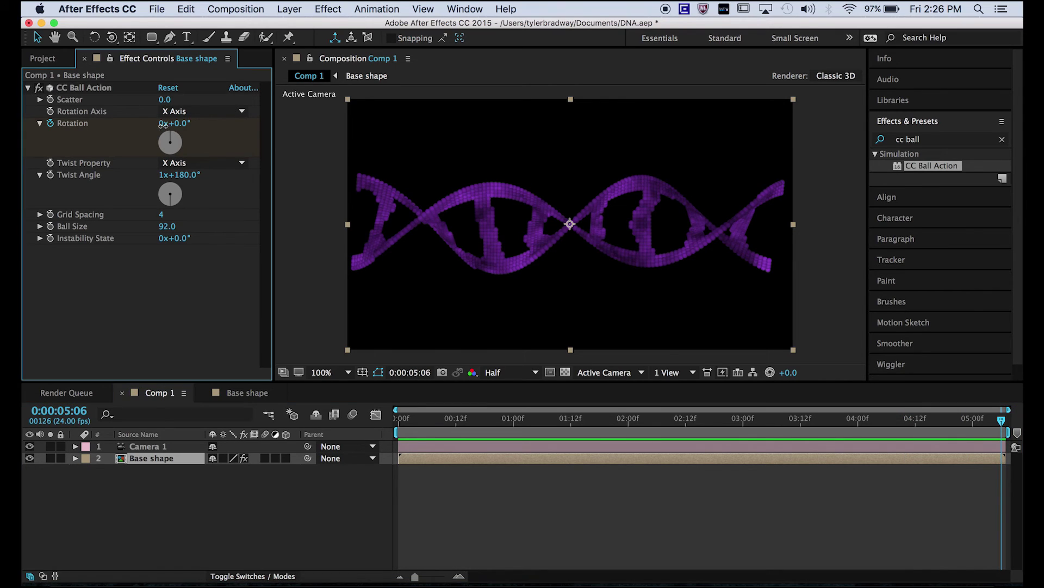
pyautogui.press('Return')
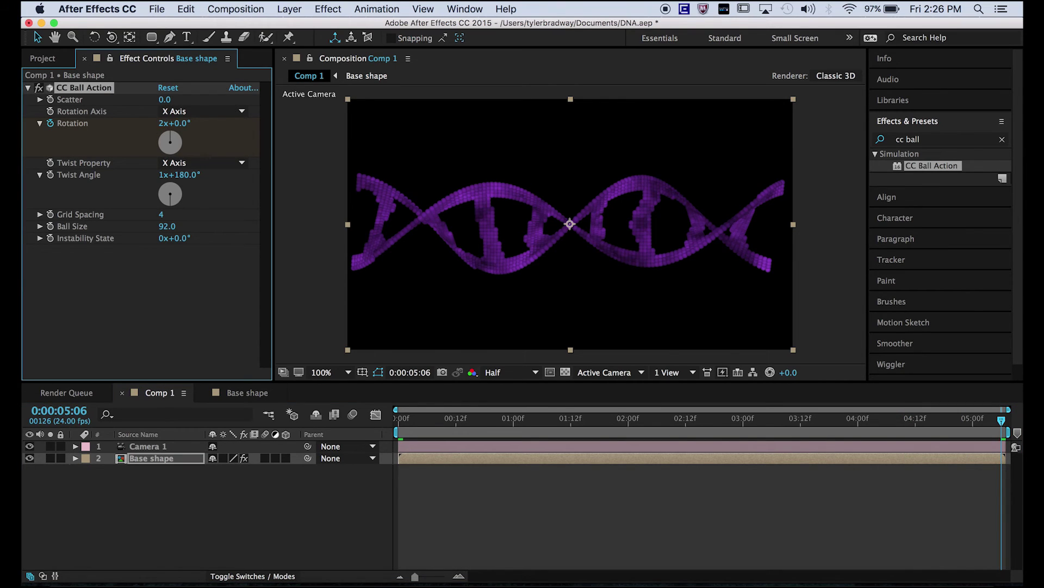
# Deselect the layer and preview the spinning DNA helix
pyautogui.click(462, 510)
pyautogui.press('space')
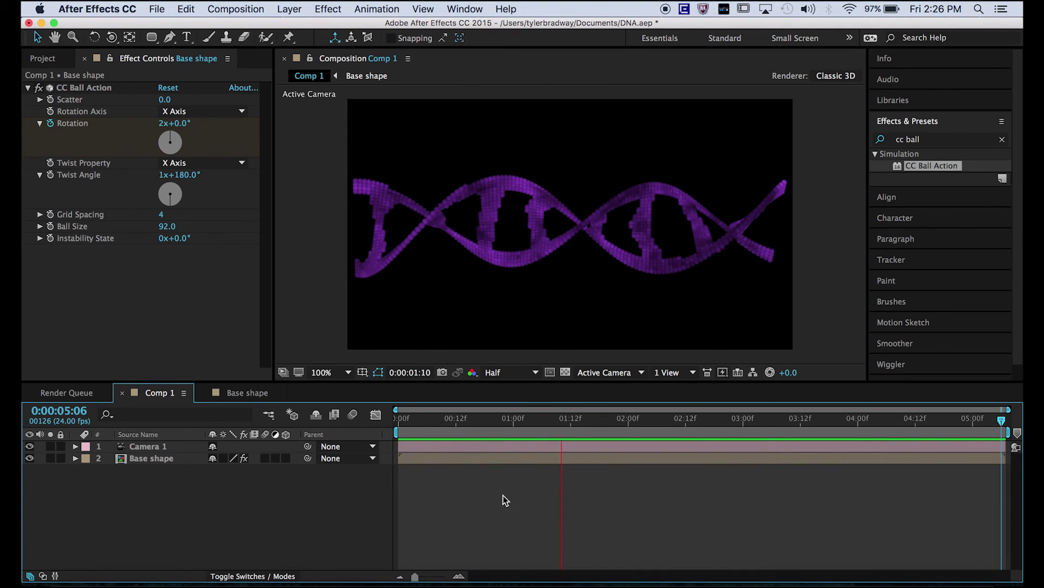
pyautogui.press('space')
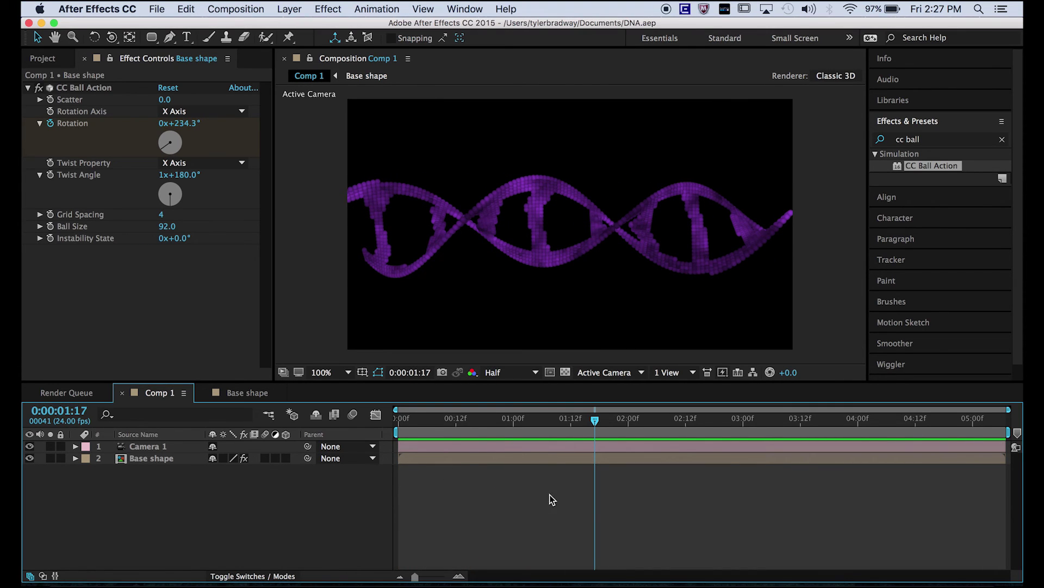
# Select Camera 1 and orbit it around the helix with the Unified Camera tool
pyautogui.click(491, 447)
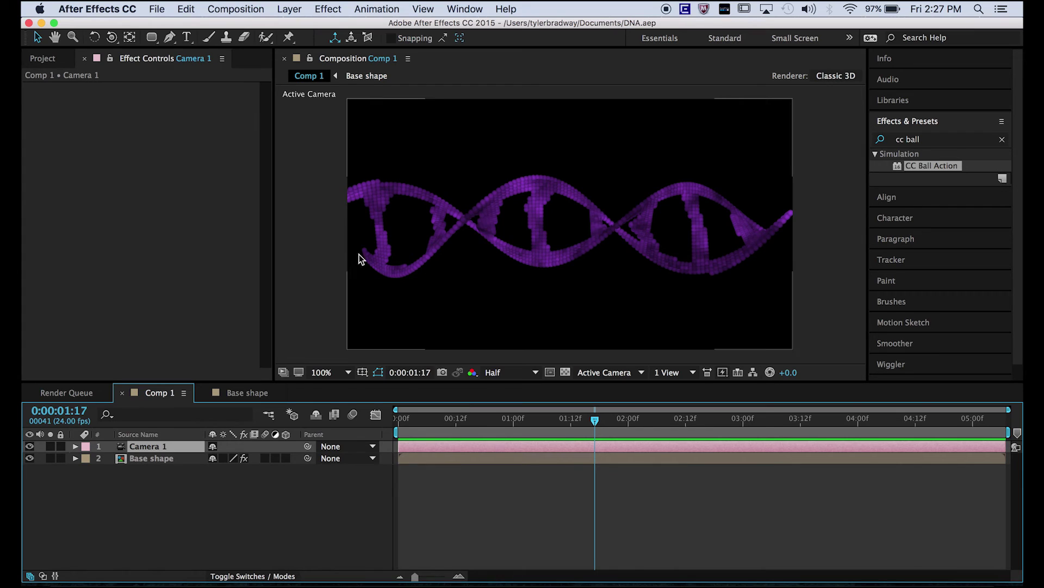
pyautogui.click(112, 37)
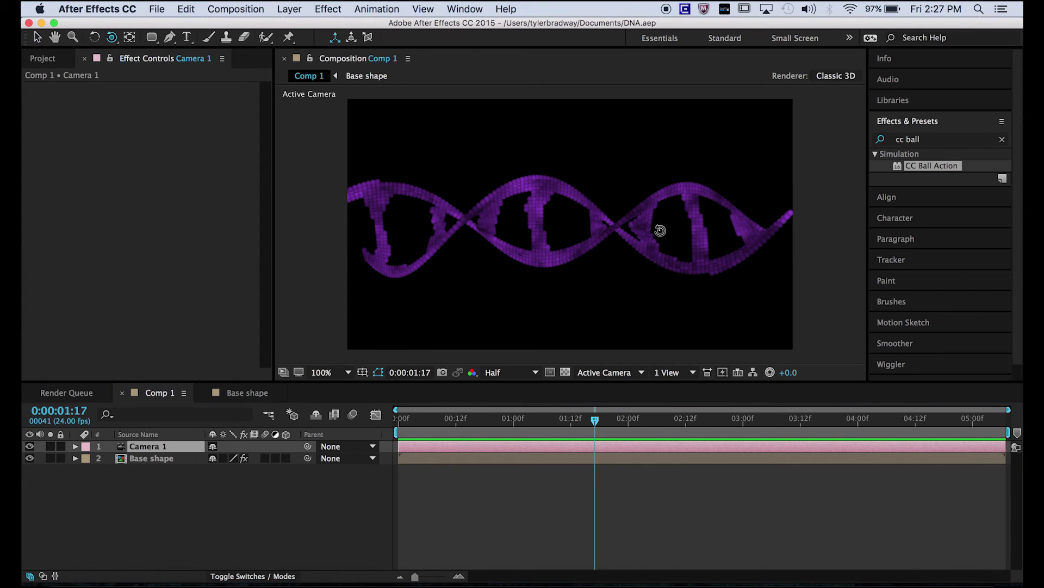
pyautogui.moveTo(704, 251); pyautogui.dragTo(634, 315)
# Keyframe Camera 1's Position at the start, the comp end and 0:00:02:12 with orbited angles
pyautogui.click(347, 413)
pyautogui.press('Home')
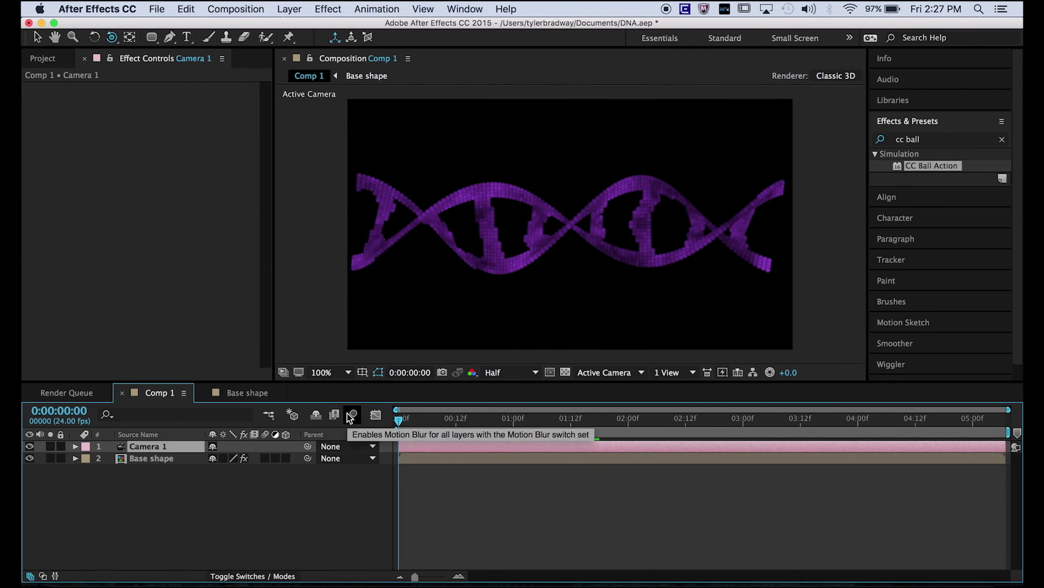
pyautogui.press('p')
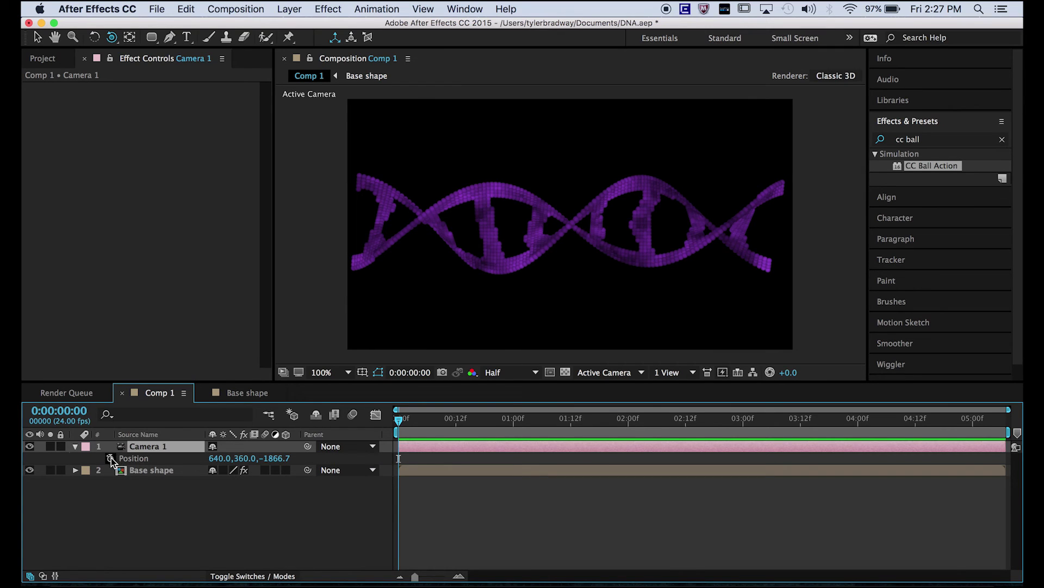
pyautogui.click(110, 458)
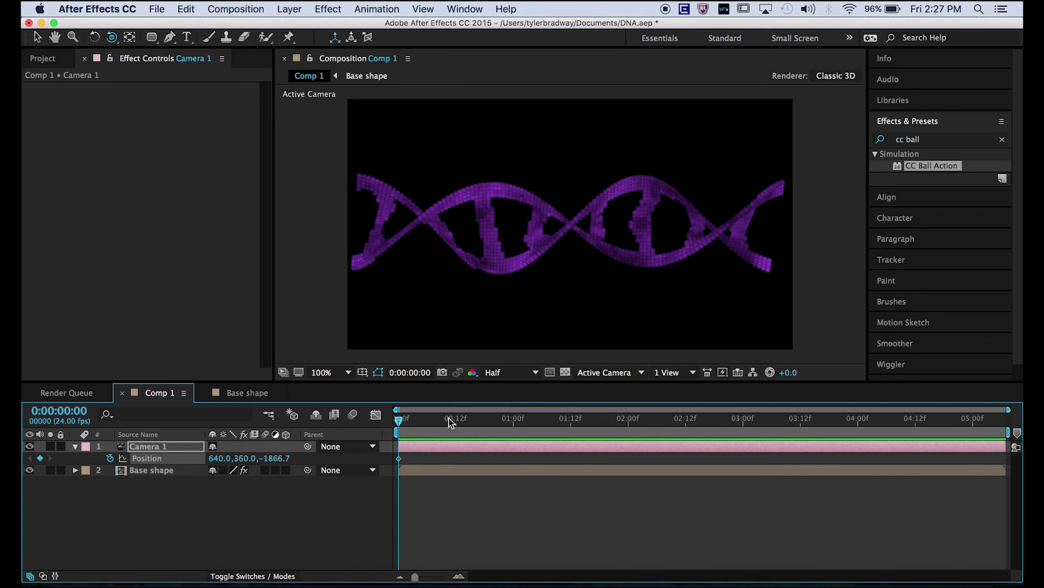
pyautogui.moveTo(713, 244); pyautogui.dragTo(655, 278)
pyautogui.moveTo(451, 416); pyautogui.dragTo(687, 419)
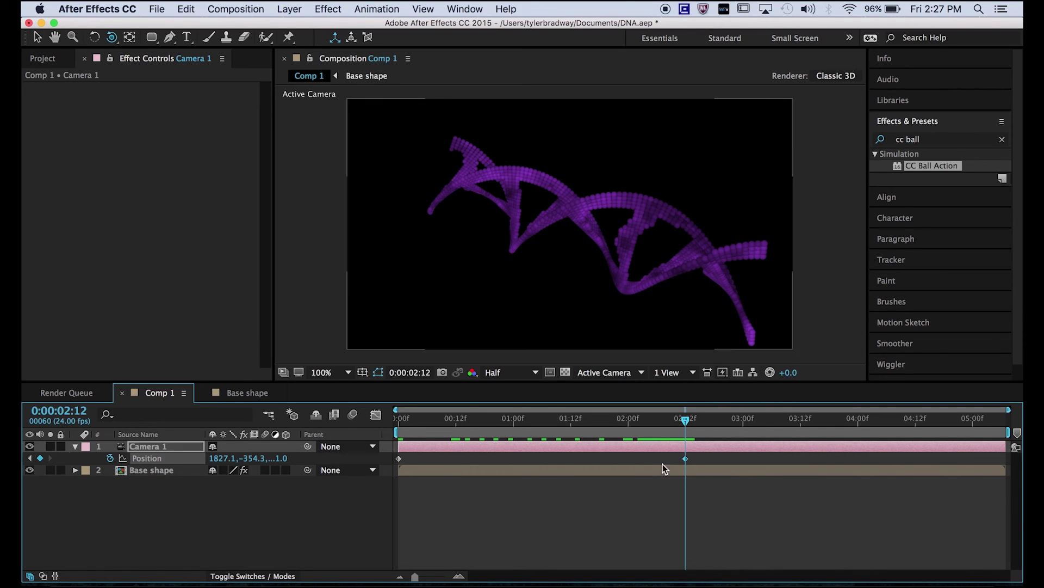
pyautogui.moveTo(925, 471); pyautogui.dragTo(1004, 464)
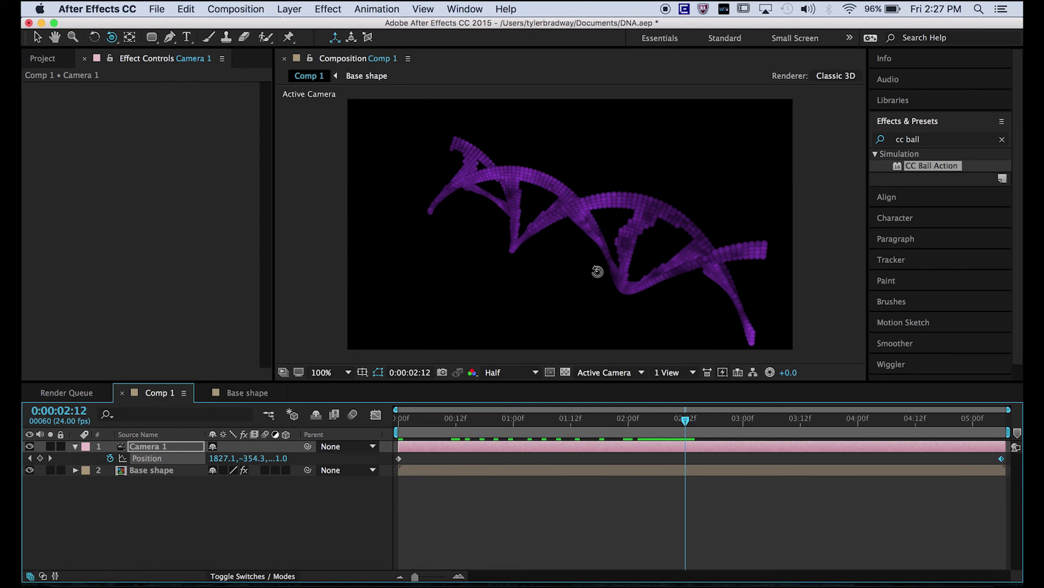
pyautogui.moveTo(624, 266); pyautogui.dragTo(463, 274)
# Preview the camera move, then replay it from about 1:23 around the middle keyframe
pyautogui.click(618, 520)
pyautogui.press('space')
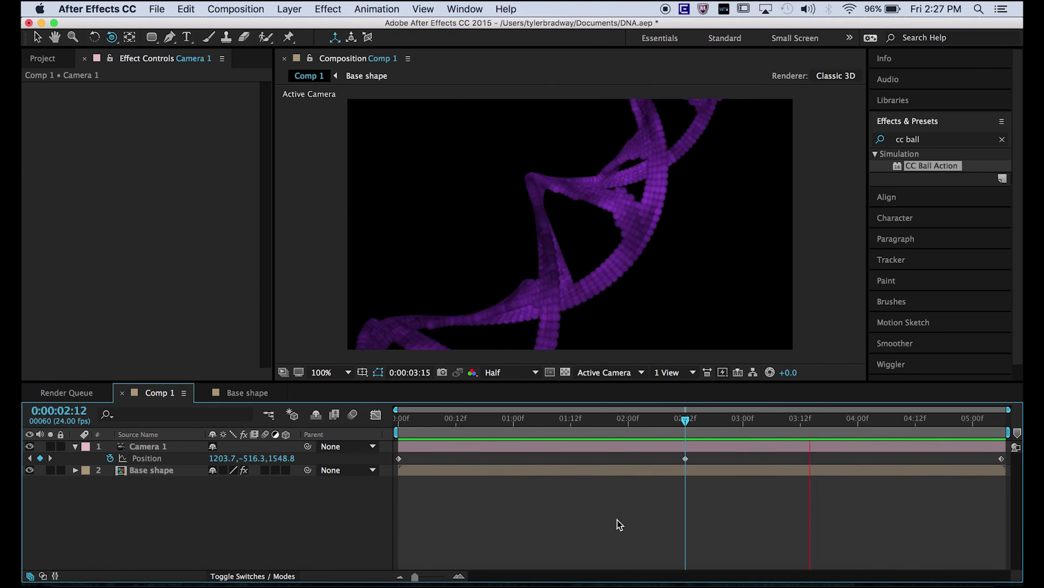
pyautogui.press('space')
pyautogui.click(684, 459)
pyautogui.click(624, 420)
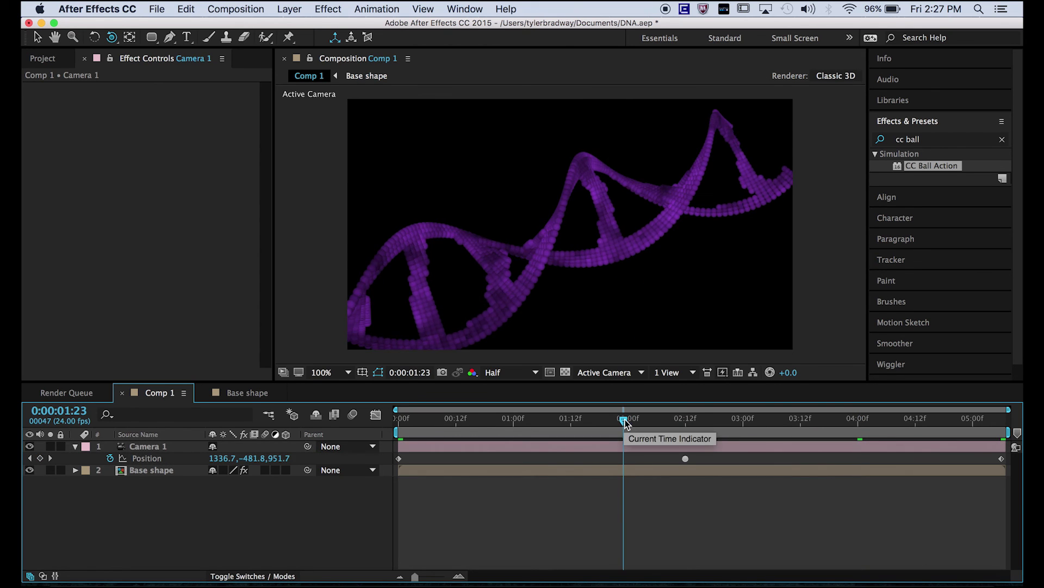
pyautogui.press('space')
pyautogui.press('space')
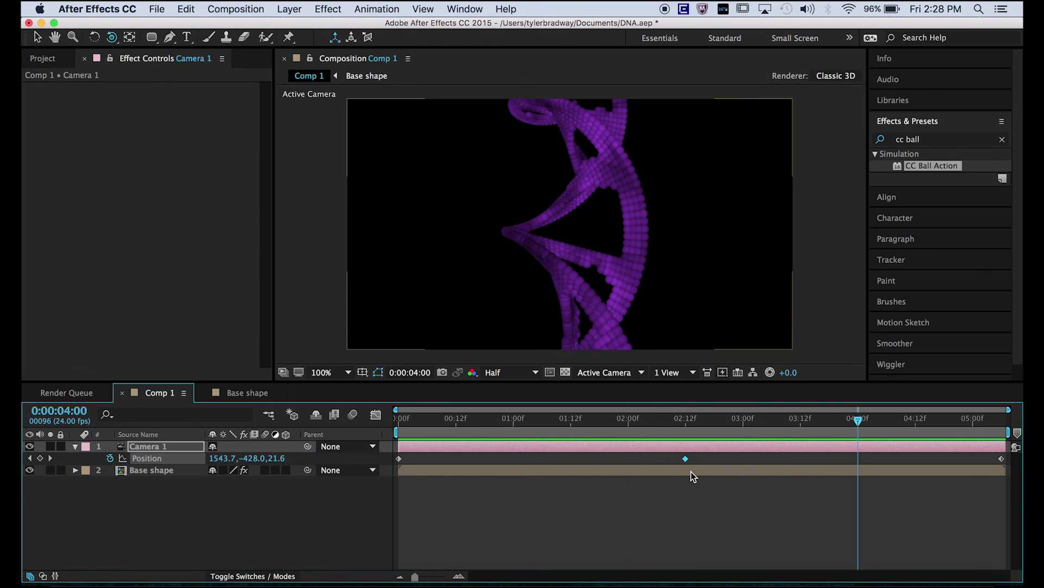
pyautogui.rightClick(685, 459)
pyautogui.moveTo(745, 571)
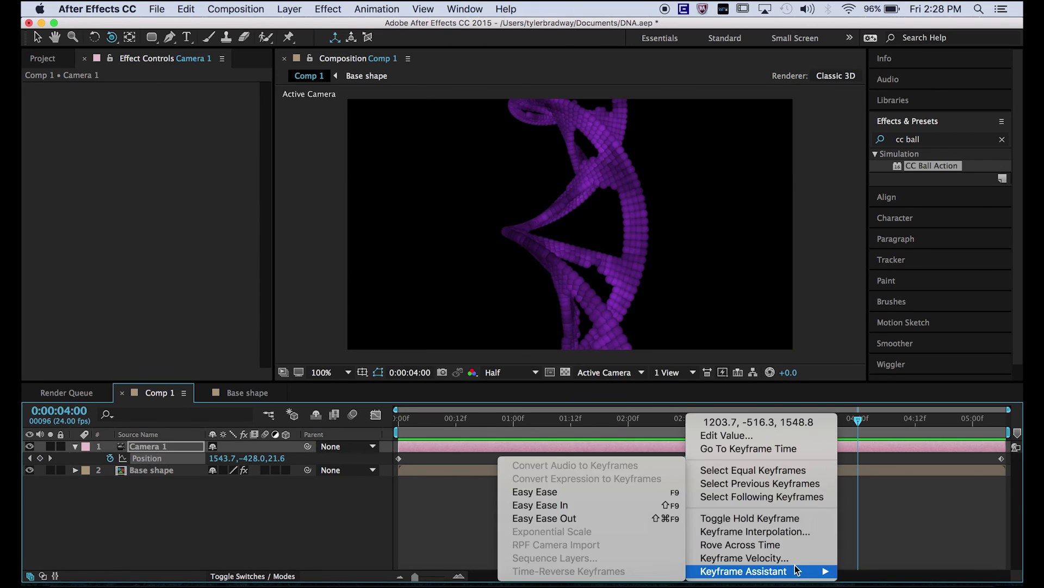
# Apply Easy Ease to Camera 1's Position keyframes and preview the smoothed orbit
pyautogui.click(606, 495)
pyautogui.press('space')
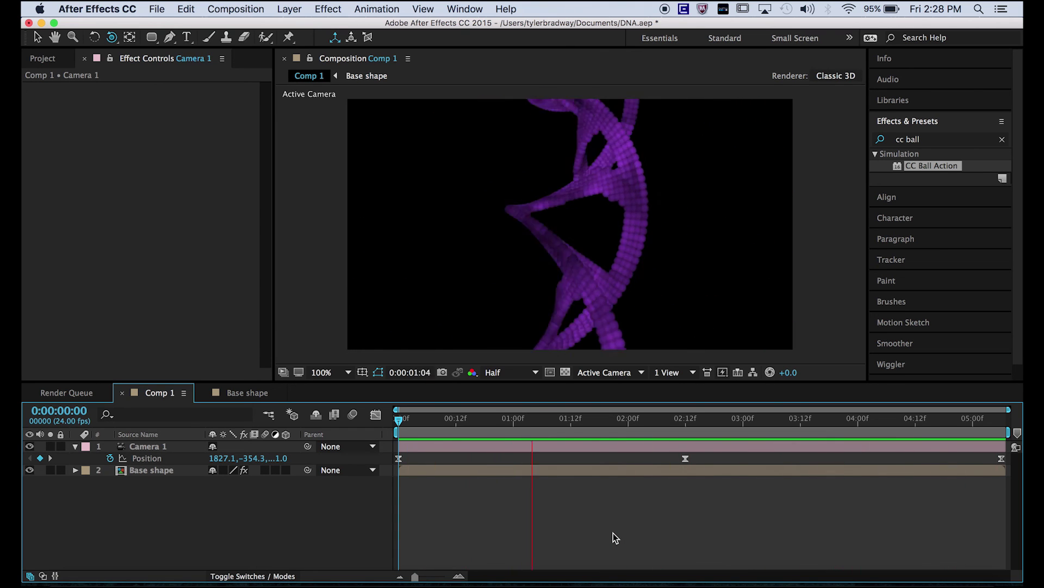
pyautogui.press('space')
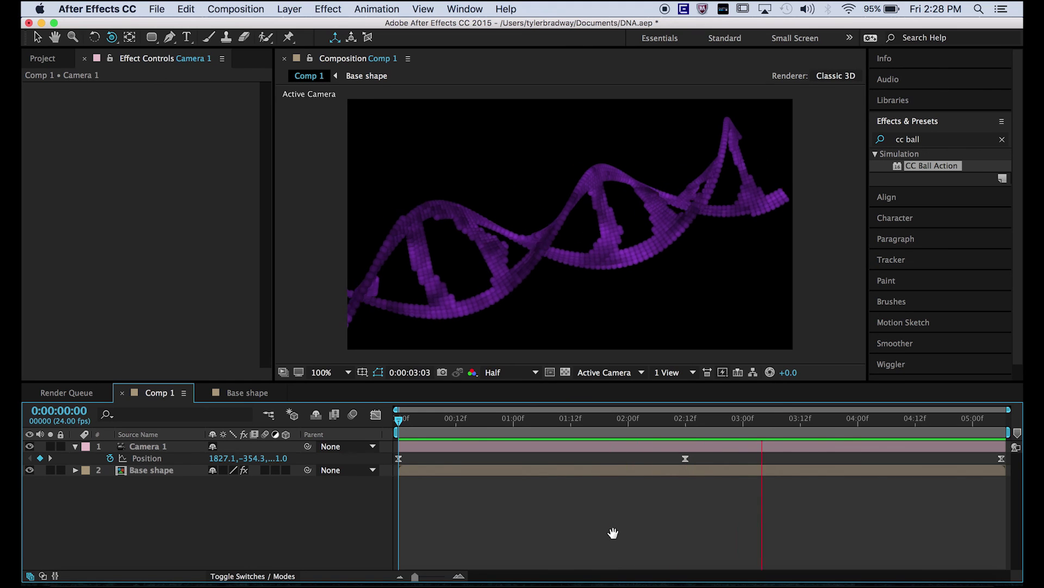
pyautogui.press('space')
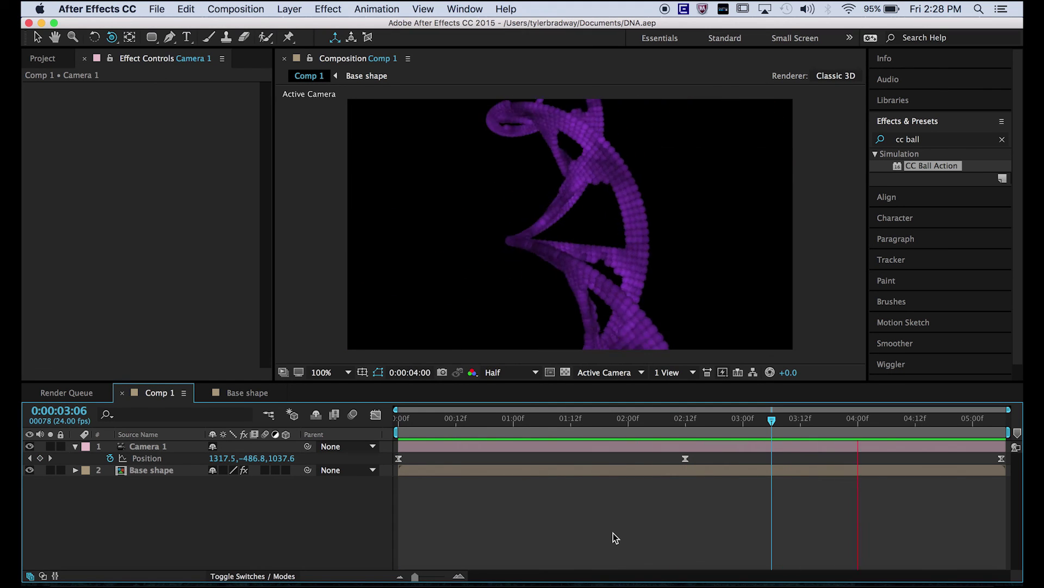